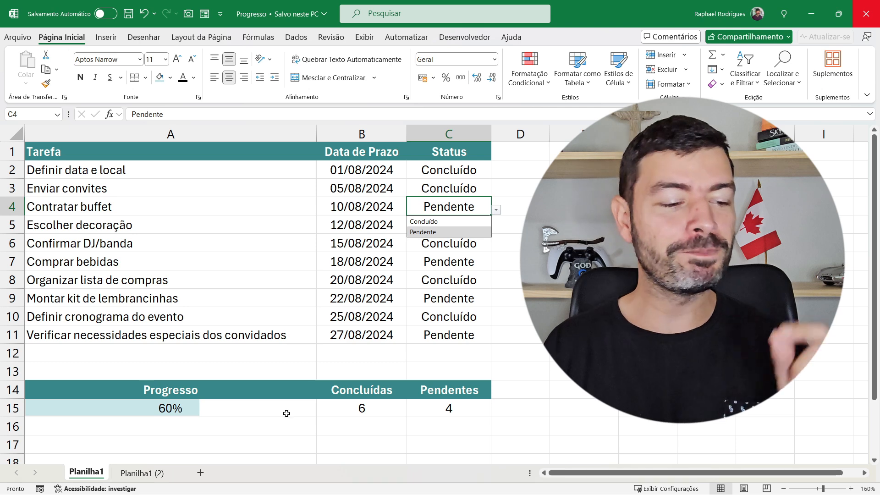
Set the status of the task Contratar buffet in C4 to Concluído
{"action": "left_click", "coordinate": [431, 221]}
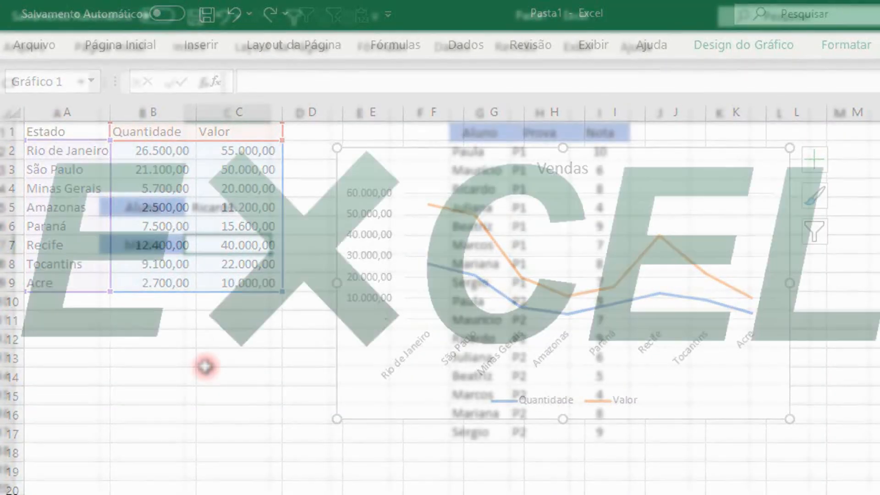
{"action": "left_click_drag", "start_coordinate": [504, 156], "coordinate": [480, 434]}
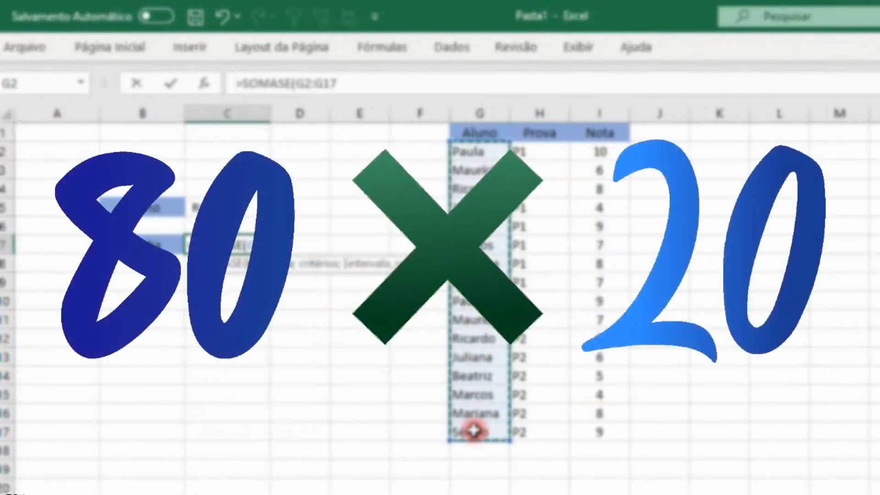
{"action": "type", "text": ";"}
{"action": "left_click", "coordinate": [224, 206]}
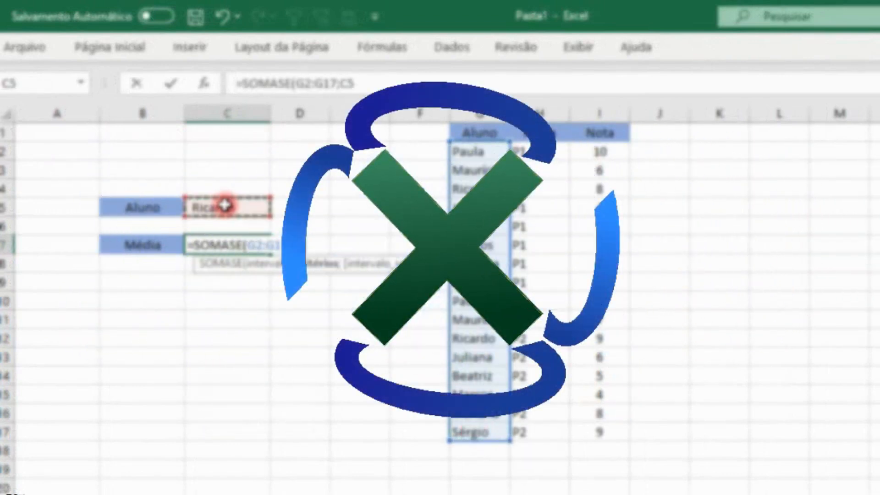
{"action": "type", "text": ";"}
{"action": "left_click_drag", "start_coordinate": [605, 154], "coordinate": [582, 425]}
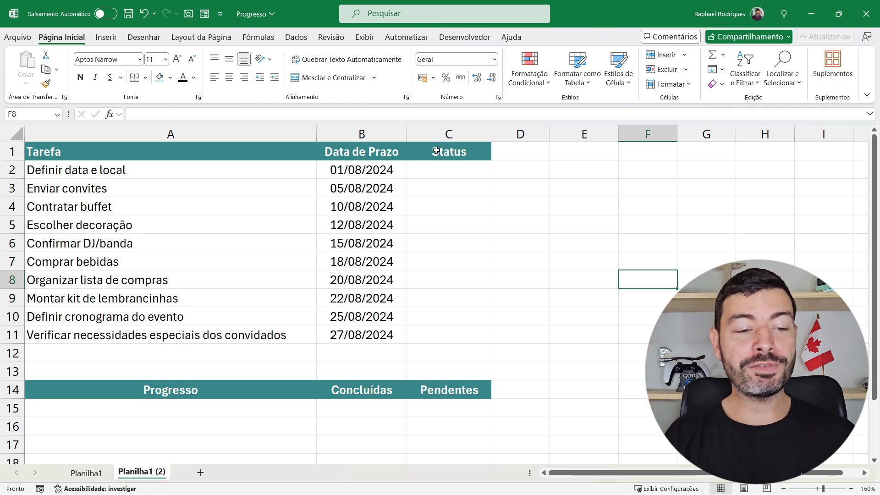
{"action": "left_click", "coordinate": [453, 171]}
{"action": "left_click", "coordinate": [452, 193]}
{"action": "left_click", "coordinate": [445, 254]}
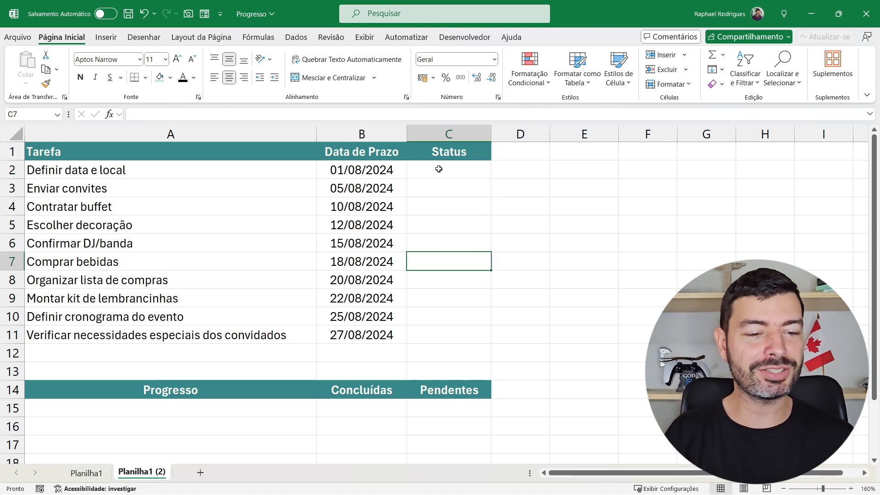
Start a data validation rule on the Status cells C2:C11 that allows only a list (Lista)
{"action": "left_click_drag", "start_coordinate": [438, 170], "coordinate": [426, 328]}
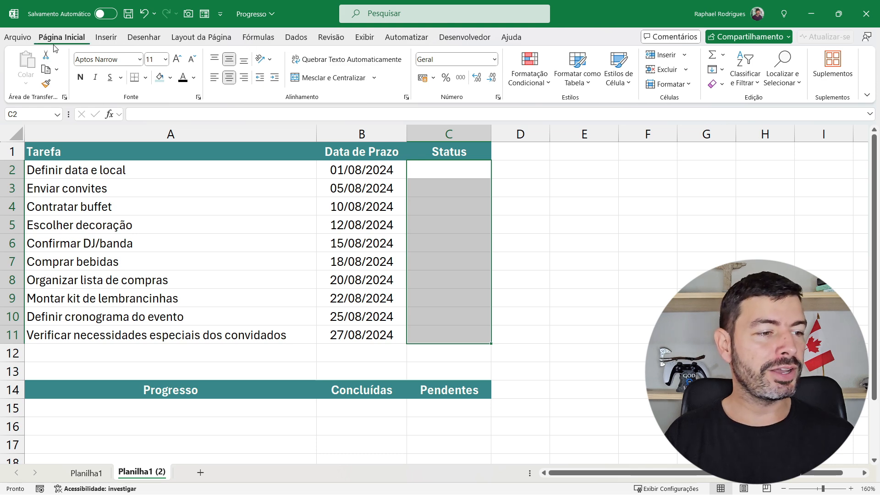
{"action": "left_click", "coordinate": [297, 39]}
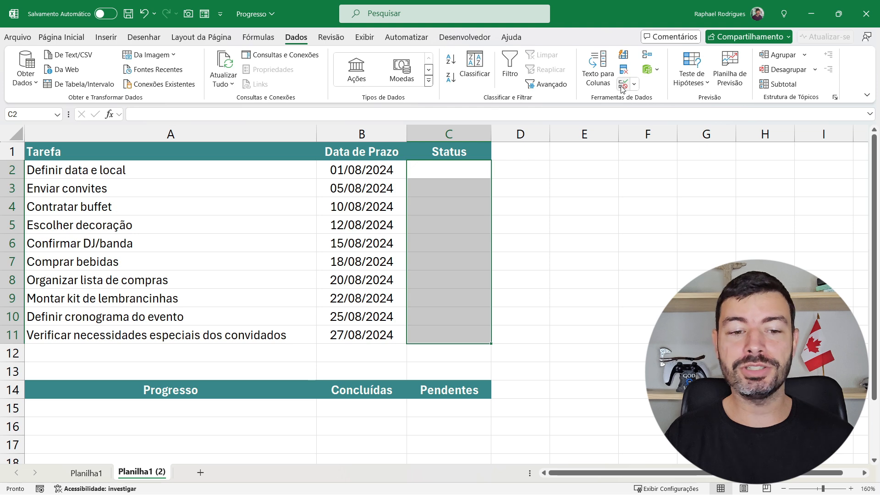
{"action": "left_click", "coordinate": [622, 87]}
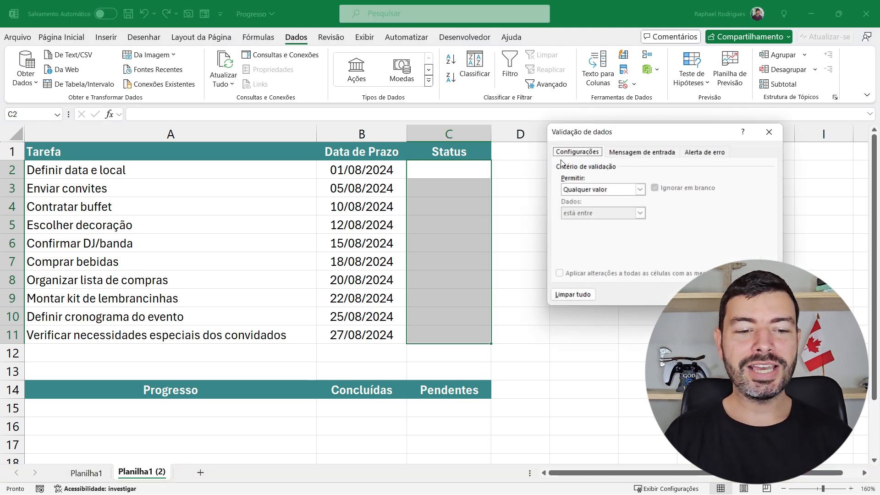
{"action": "left_click", "coordinate": [591, 190]}
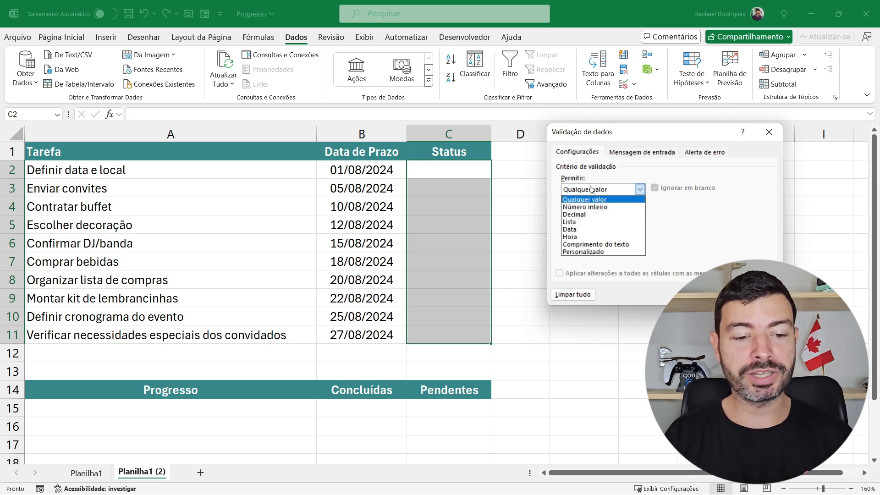
{"action": "left_click", "coordinate": [589, 222]}
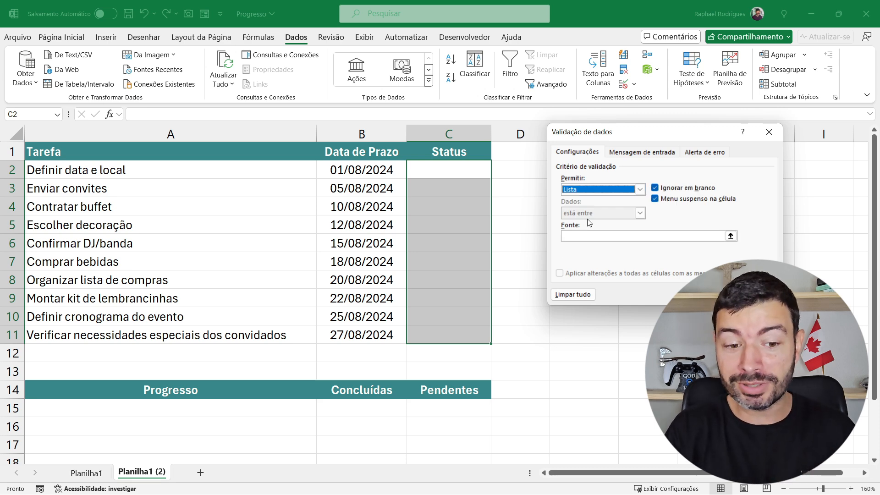
Set the validation list's source to Concluída;Pendente and apply the rule
{"action": "left_click", "coordinate": [591, 237]}
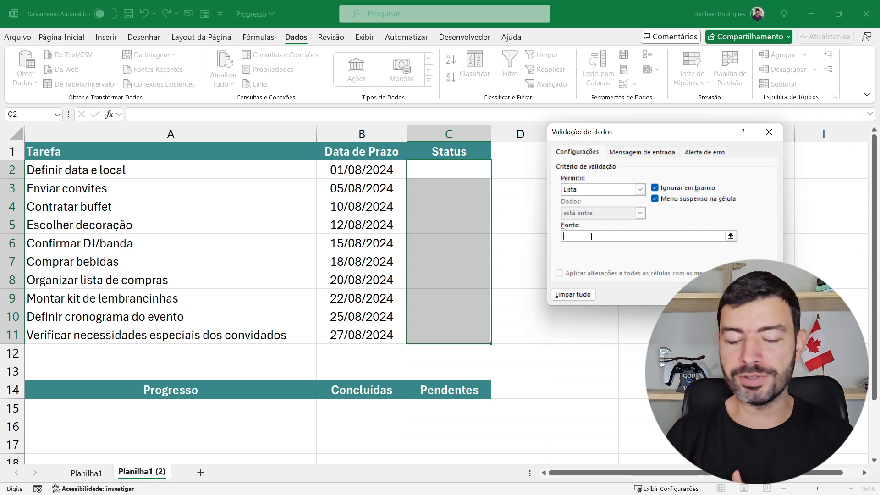
{"action": "type", "text": "Con"}
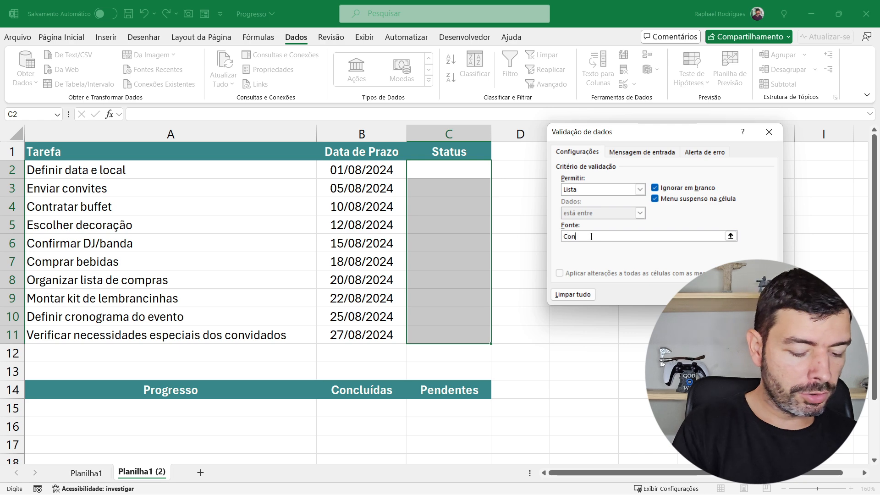
{"action": "type", "text": "cluída"}
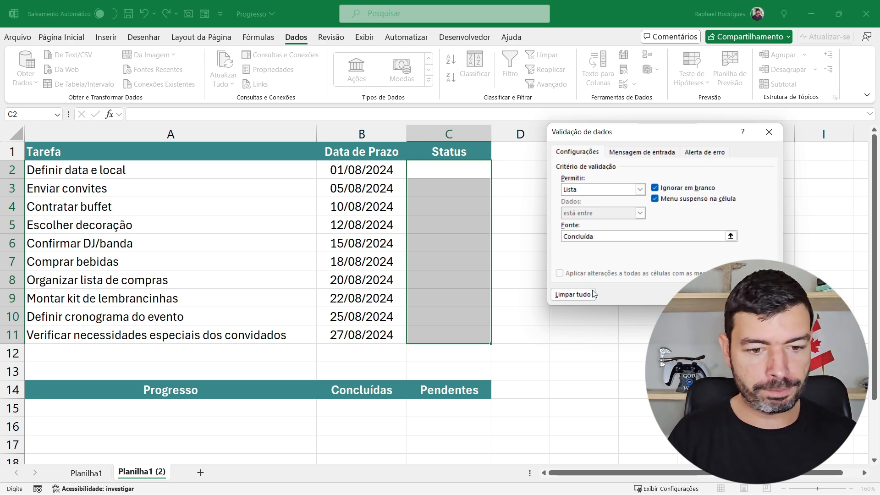
{"action": "type", "text": ";"}
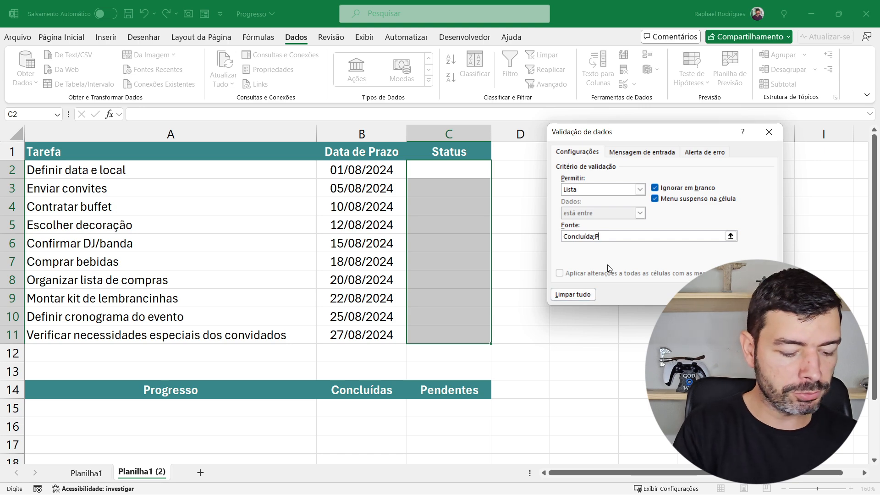
{"action": "type", "text": "Pendente"}
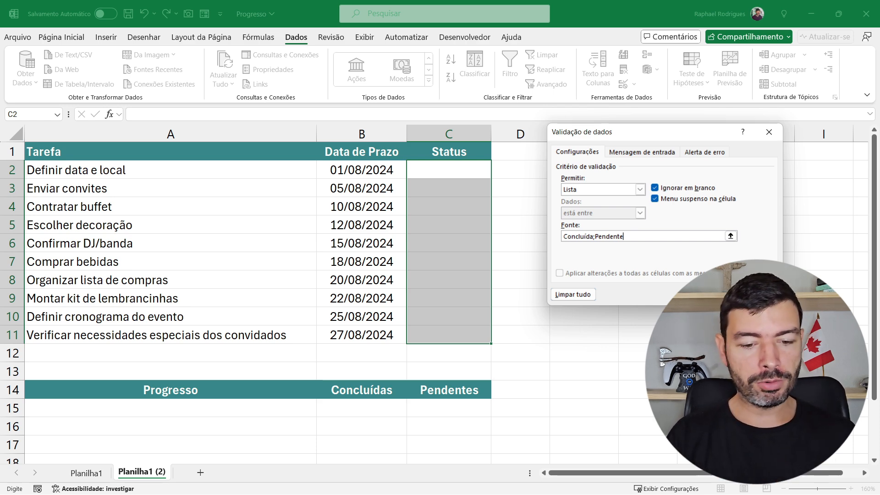
{"action": "key", "text": "Return"}
Set the status to Concluída for Definir data e local, Contratar buffet and Comprar bebidas (C2, C4 and C7)
{"action": "left_click", "coordinate": [466, 169]}
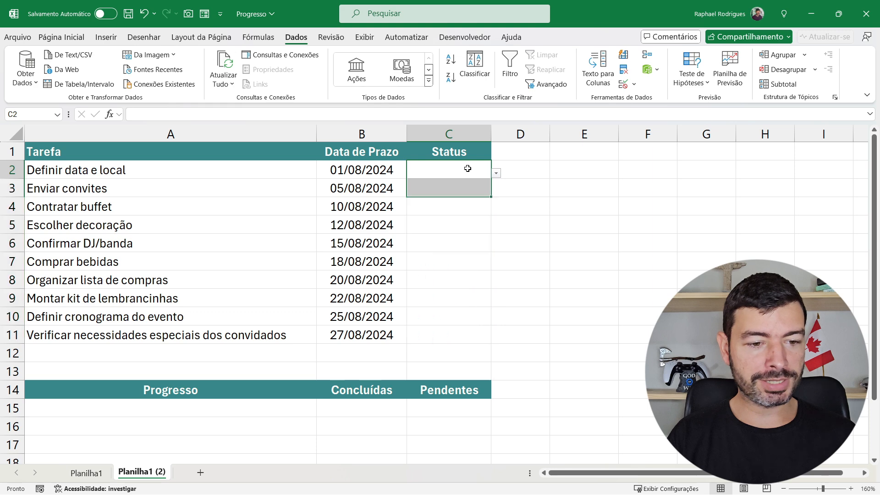
{"action": "left_click", "coordinate": [496, 175]}
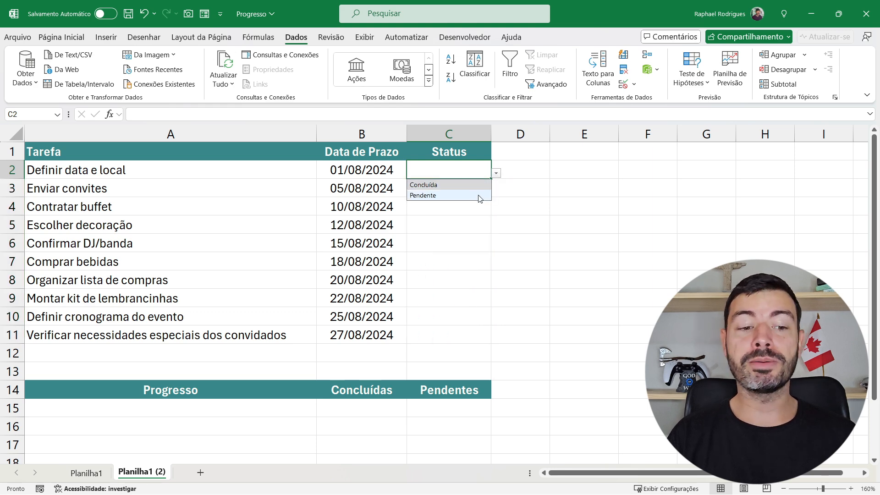
{"action": "left_click", "coordinate": [475, 185]}
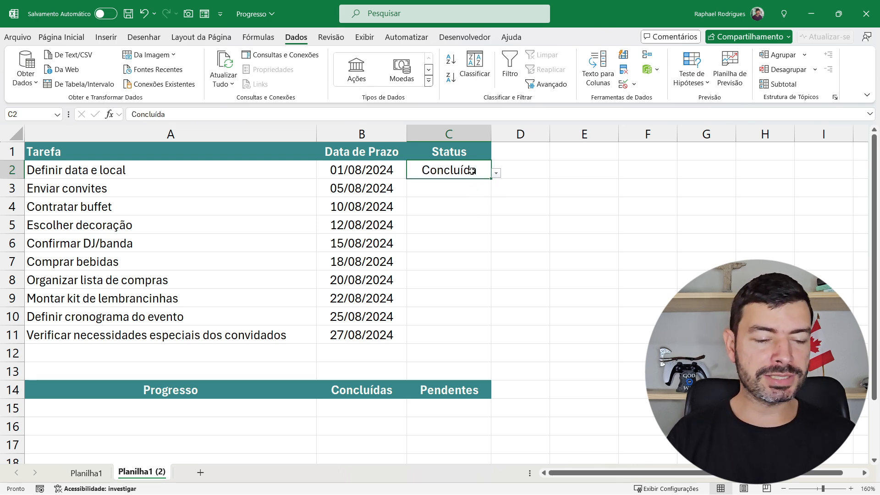
{"action": "left_click", "coordinate": [470, 204]}
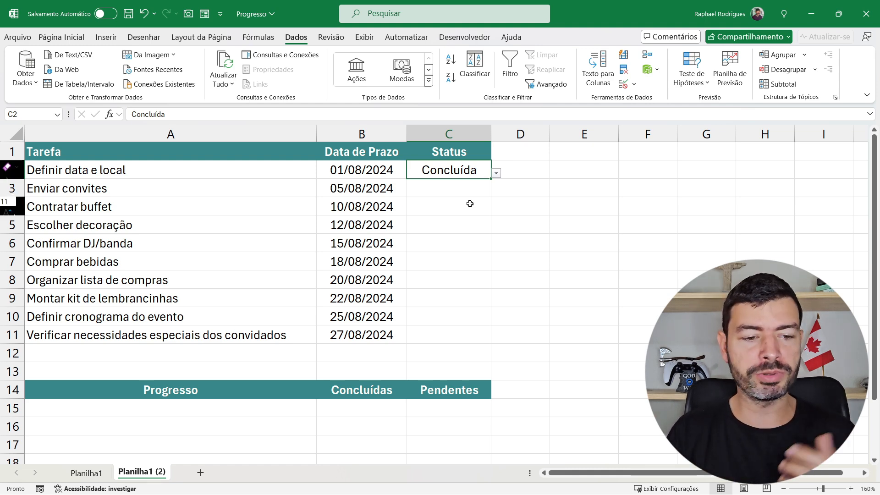
{"action": "left_click", "coordinate": [496, 210]}
{"action": "left_click", "coordinate": [478, 220]}
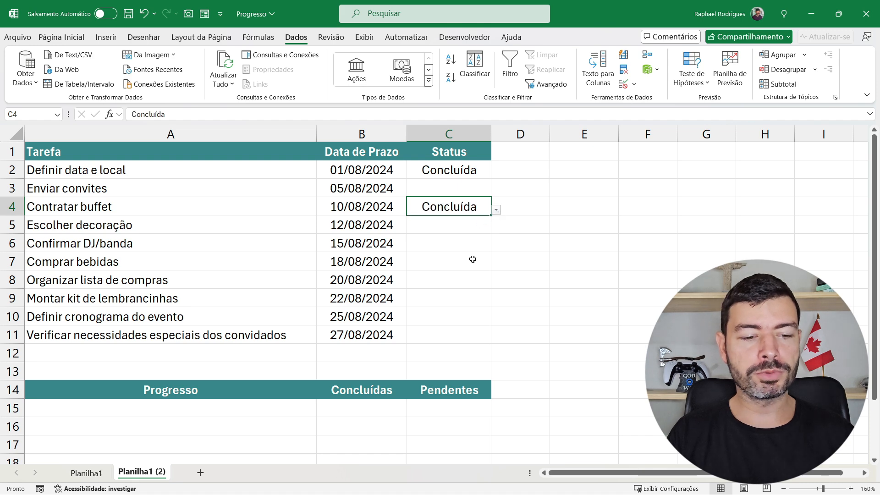
{"action": "left_click", "coordinate": [472, 259]}
{"action": "left_click", "coordinate": [496, 265]}
{"action": "left_click", "coordinate": [479, 275]}
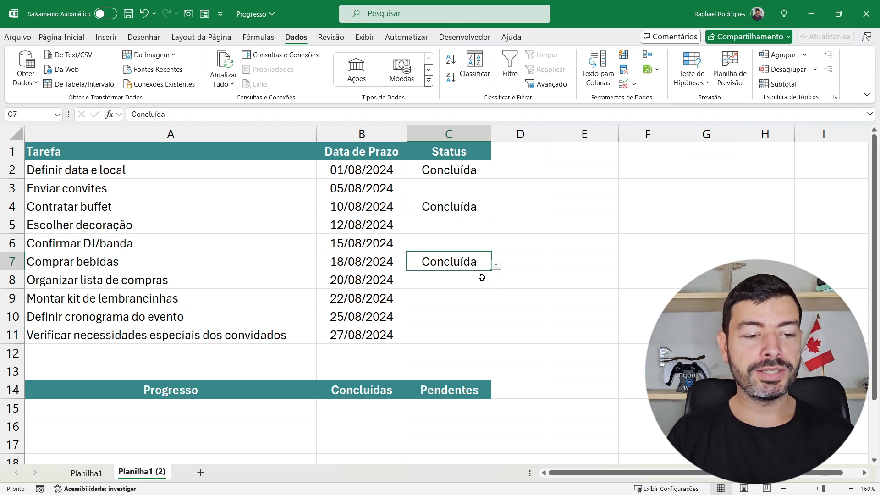
Set the status of Enviar convites in C3 to Pendente and copy it to the empty Status cells C5:C6 and C8:C11
{"action": "left_click", "coordinate": [470, 227]}
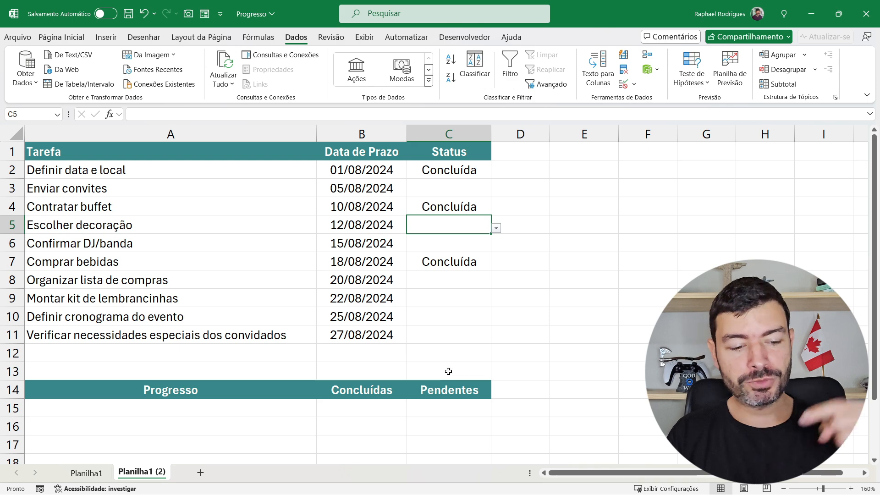
{"action": "left_click", "coordinate": [433, 410]}
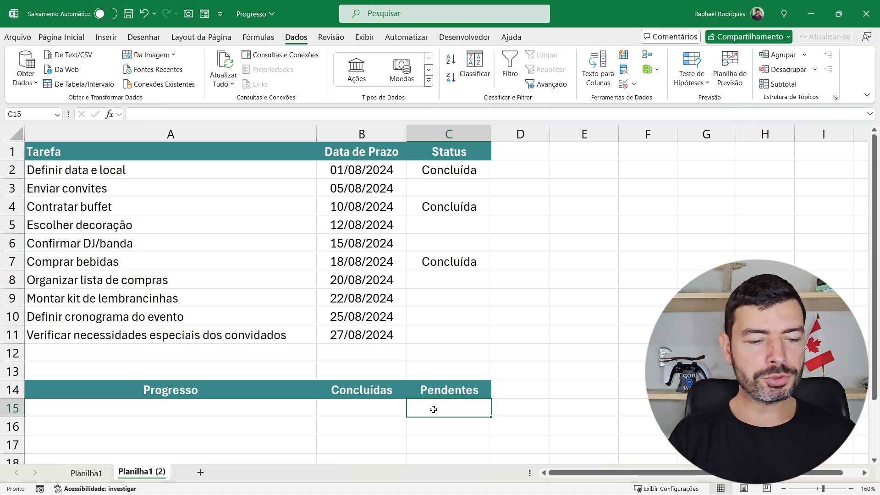
{"action": "left_click", "coordinate": [472, 187]}
{"action": "left_click", "coordinate": [497, 192]}
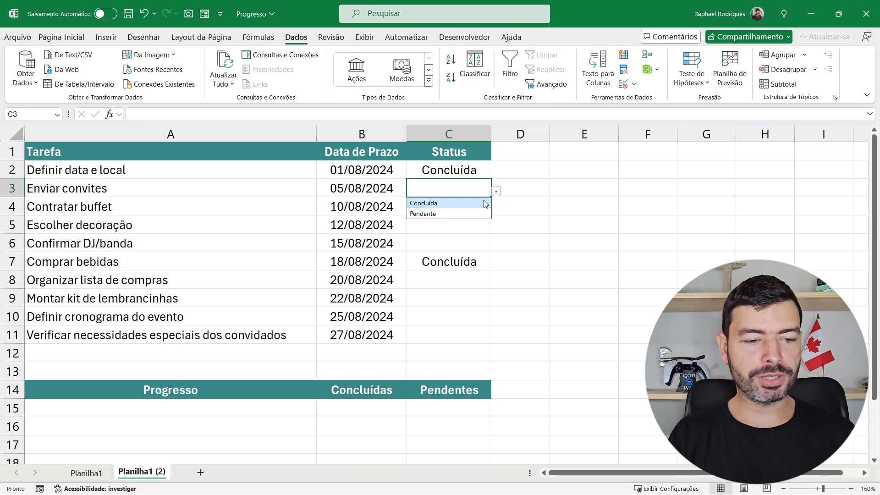
{"action": "left_click", "coordinate": [458, 213]}
{"action": "key", "text": "ctrl+c"}
{"action": "left_click_drag", "start_coordinate": [455, 225], "coordinate": [442, 332]}
{"action": "key", "text": "ctrl+v"}
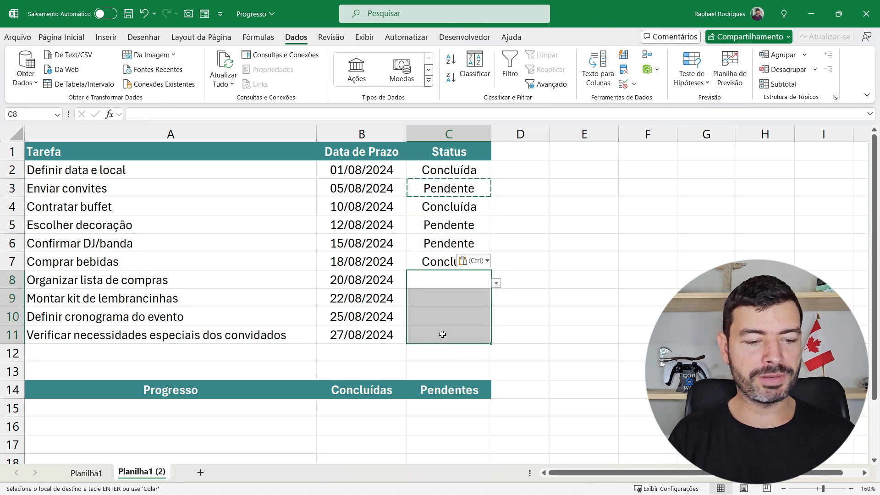
{"action": "key", "text": "ctrl+v"}
{"action": "key", "text": "Escape"}
{"action": "left_click", "coordinate": [459, 167]}
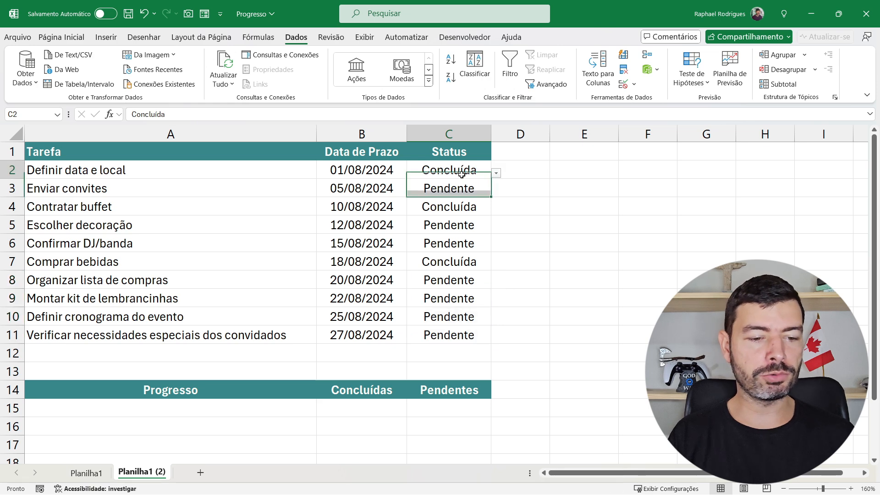
{"action": "left_click", "coordinate": [451, 190]}
{"action": "left_click", "coordinate": [456, 209]}
{"action": "left_click", "coordinate": [446, 259]}
{"action": "left_click", "coordinate": [459, 226]}
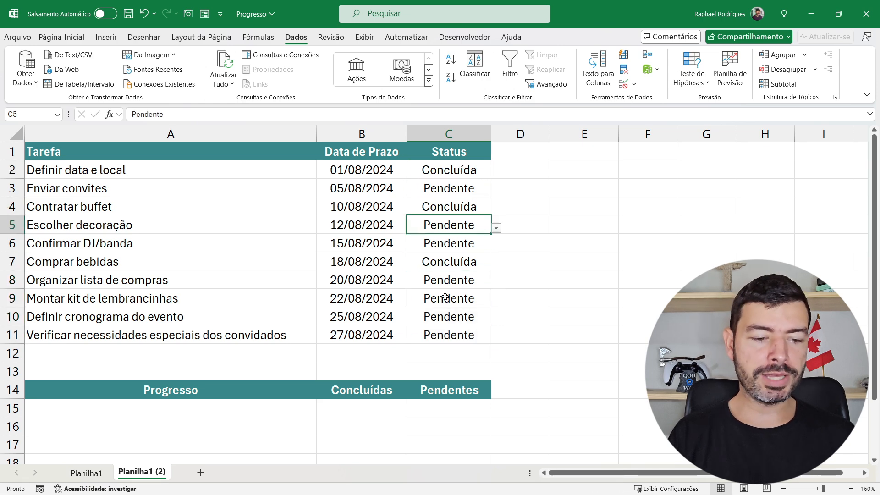
{"action": "left_click", "coordinate": [445, 297]}
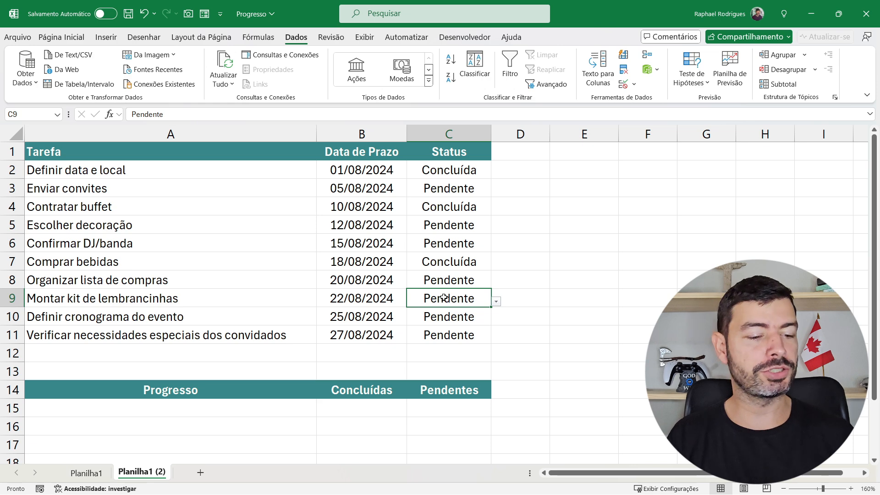
Enter =CONT.SE(C2:C11;"Concluída") in B15 to count the completed tasks under Concluídas
{"action": "left_click", "coordinate": [376, 405]}
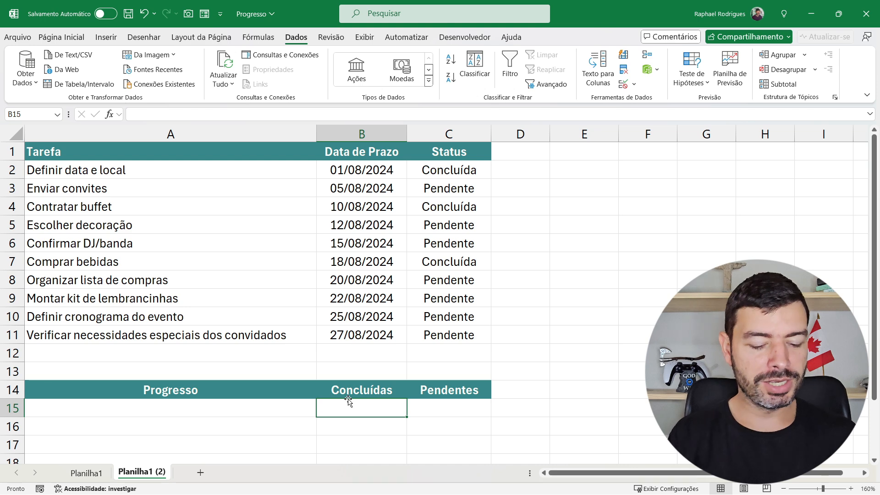
{"action": "type", "text": "=cont.se"}
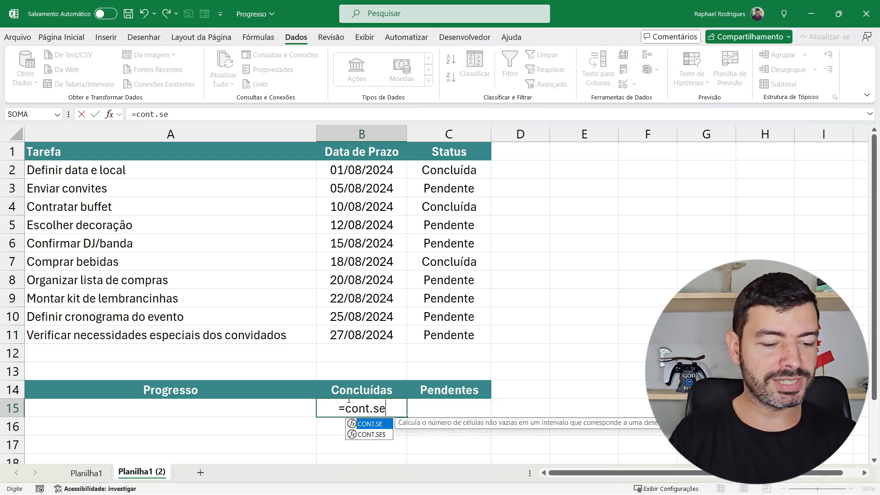
{"action": "key", "text": "Tab"}
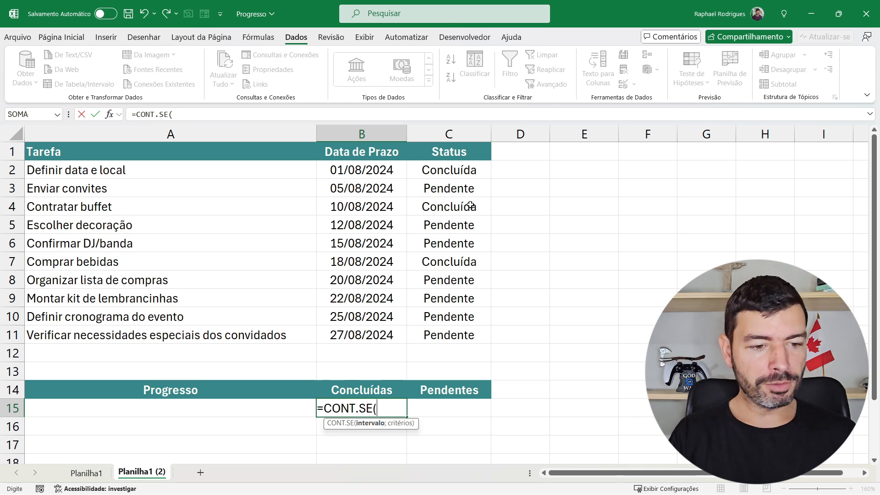
{"action": "left_click_drag", "start_coordinate": [454, 170], "coordinate": [444, 327]}
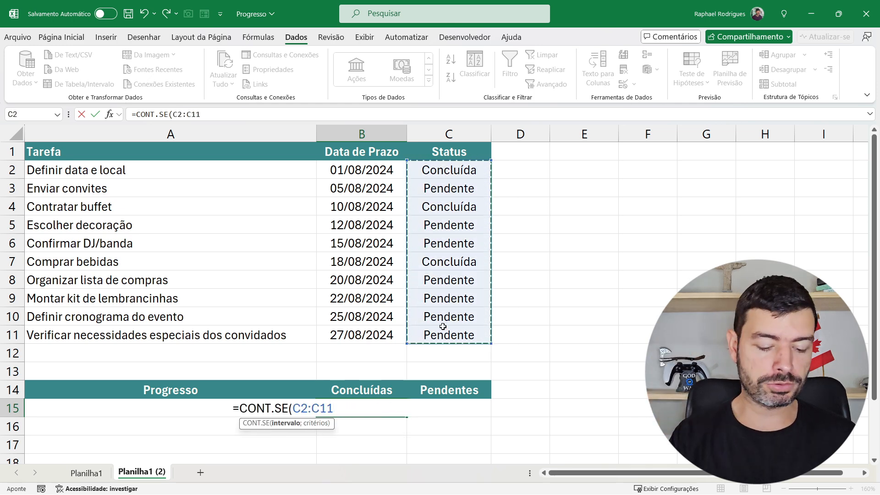
{"action": "type", "text": ";\"C"}
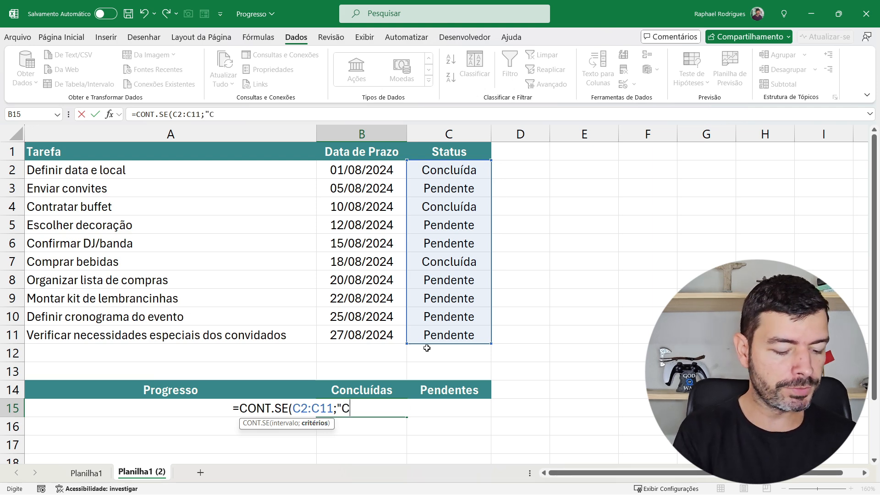
{"action": "type", "text": "oncluíd"}
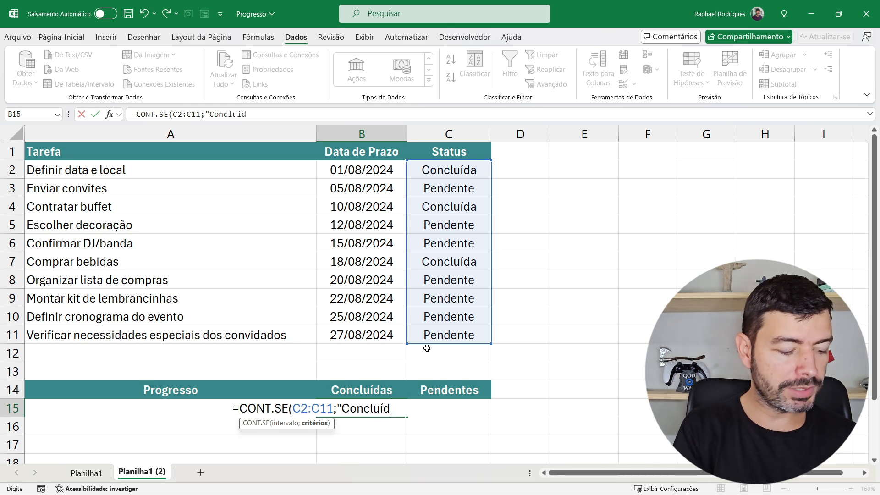
{"action": "type", "text": "a\""}
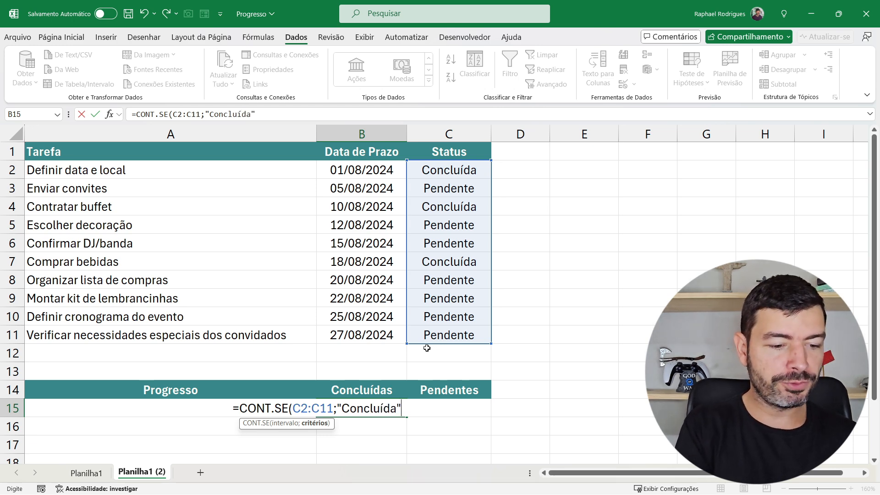
{"action": "type", "text": ")"}
{"action": "key", "text": "Return"}
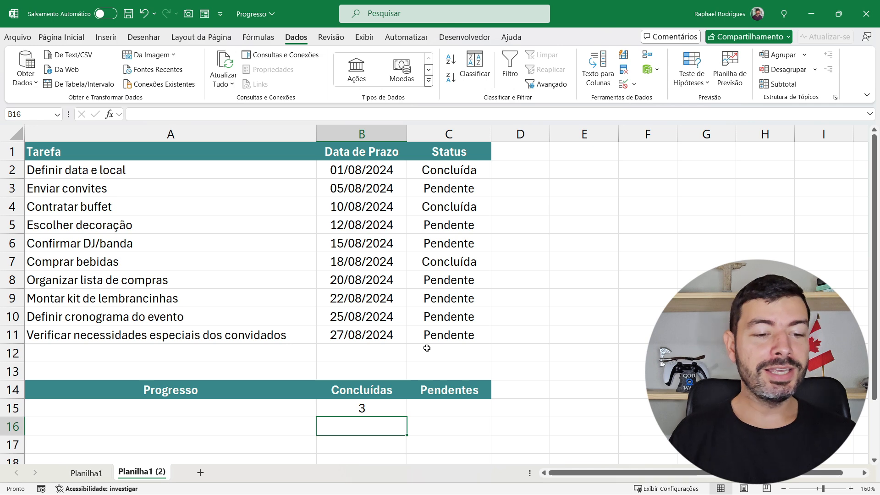
Check the Concluídas formula in B15 against the completed Status cells C2, C4 and C7
{"action": "left_click", "coordinate": [391, 408]}
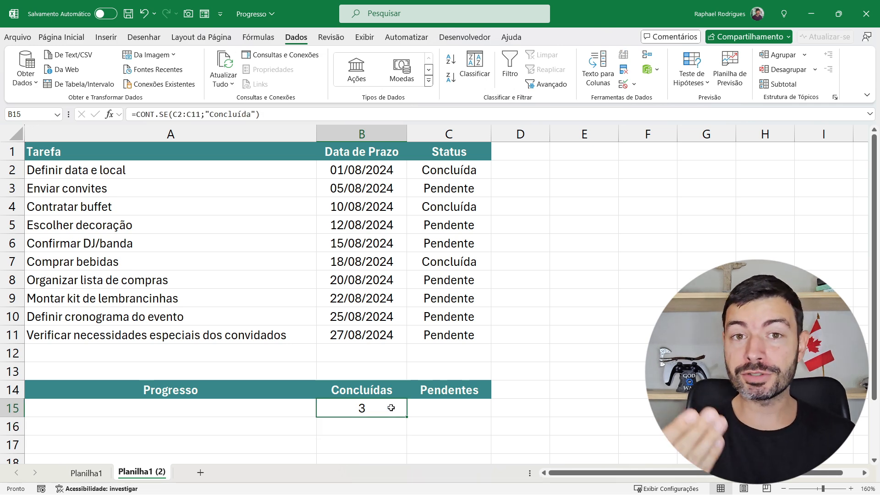
{"action": "left_click", "coordinate": [473, 170]}
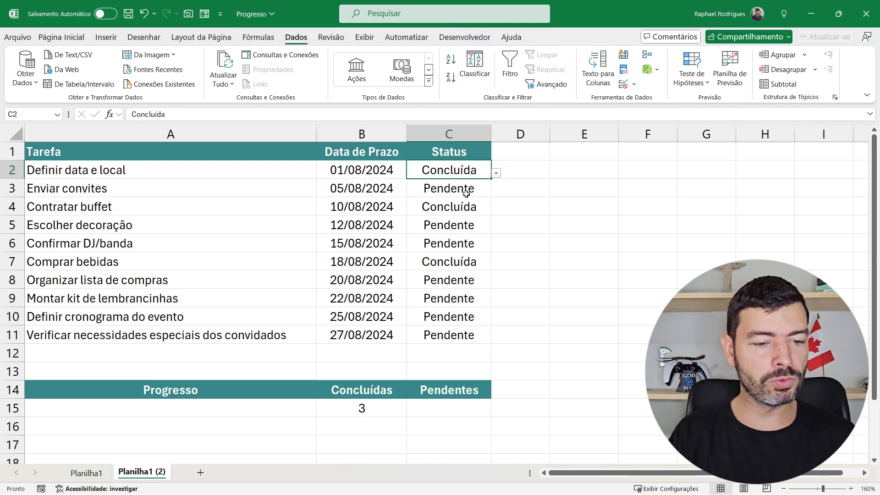
{"action": "left_click", "coordinate": [460, 210], "text": "ctrl"}
{"action": "left_click", "coordinate": [451, 258], "text": "ctrl"}
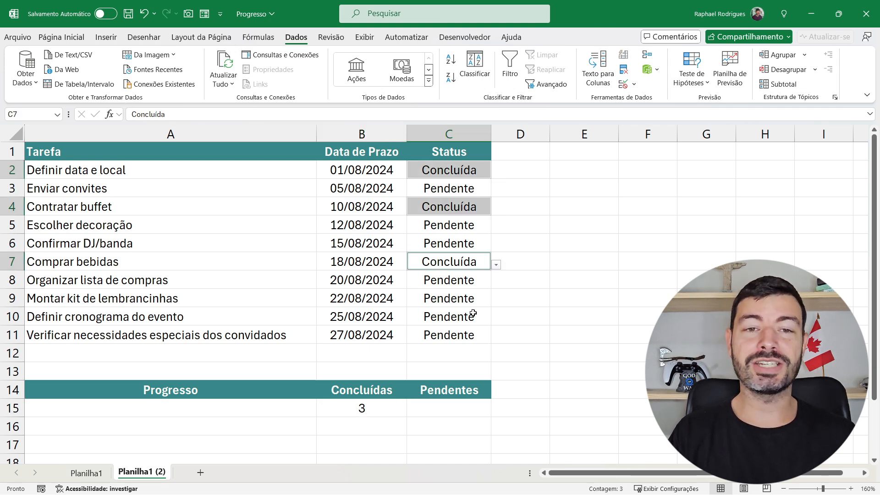
Set the status of Organizar lista de compras in C8 to Concluída and check the completed count in B15
{"action": "left_click", "coordinate": [481, 279]}
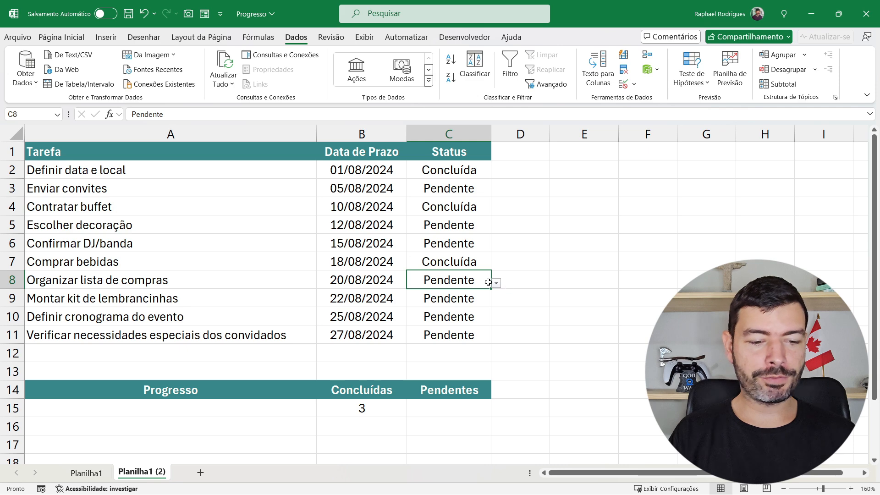
{"action": "left_click", "coordinate": [496, 284]}
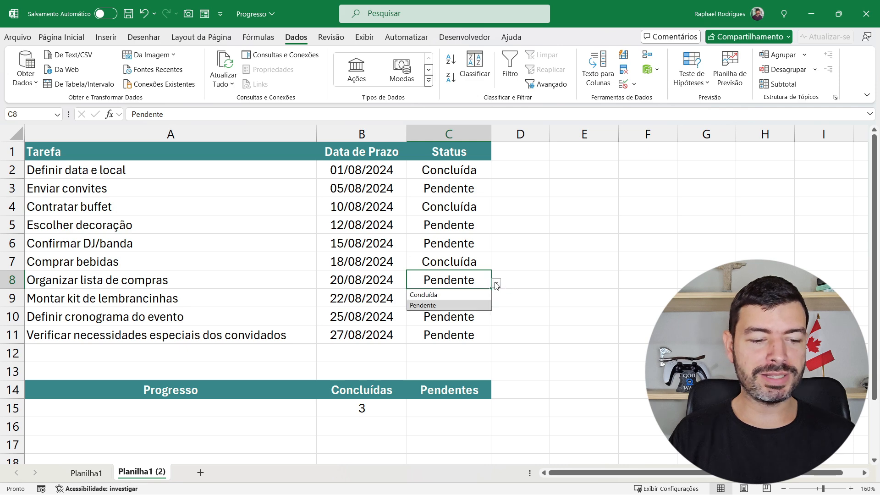
{"action": "left_click", "coordinate": [470, 295]}
{"action": "left_click", "coordinate": [381, 415]}
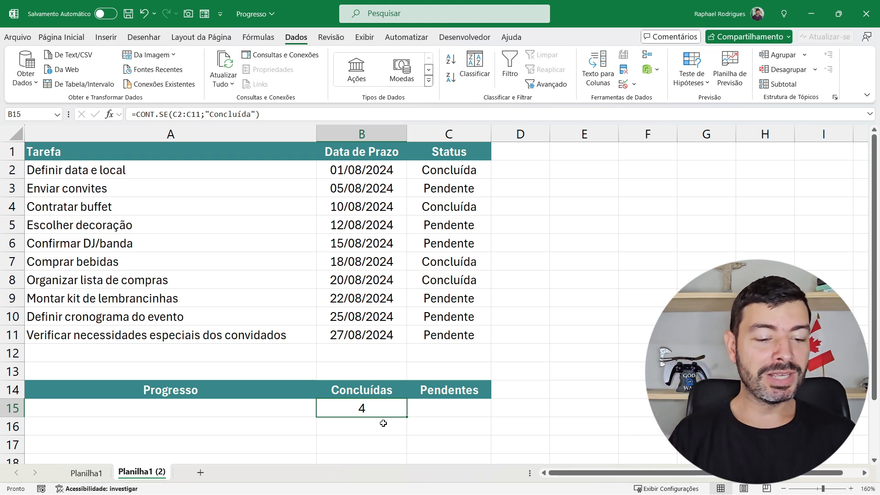
Enter =CONT.SE(C2:C11;"Pendente") in C15 to count the pending tasks under Pendentes
{"action": "left_click", "coordinate": [445, 414]}
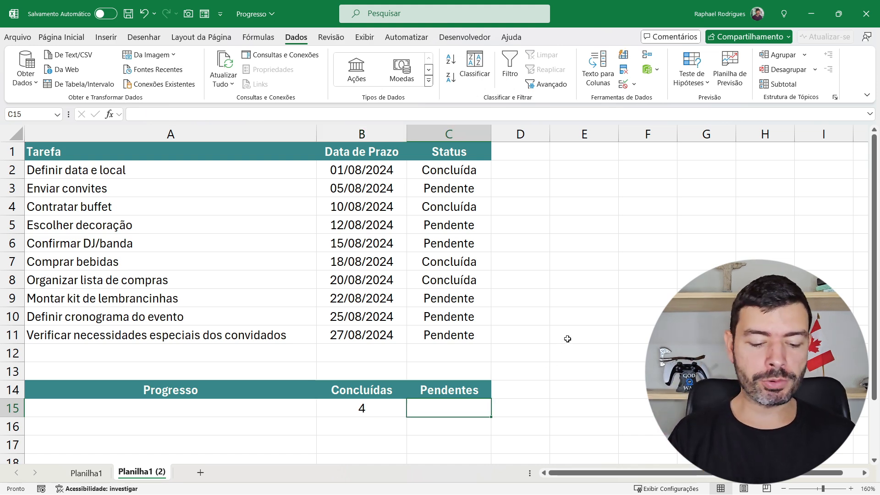
{"action": "type", "text": "=co"}
{"action": "type", "text": "nt.se"}
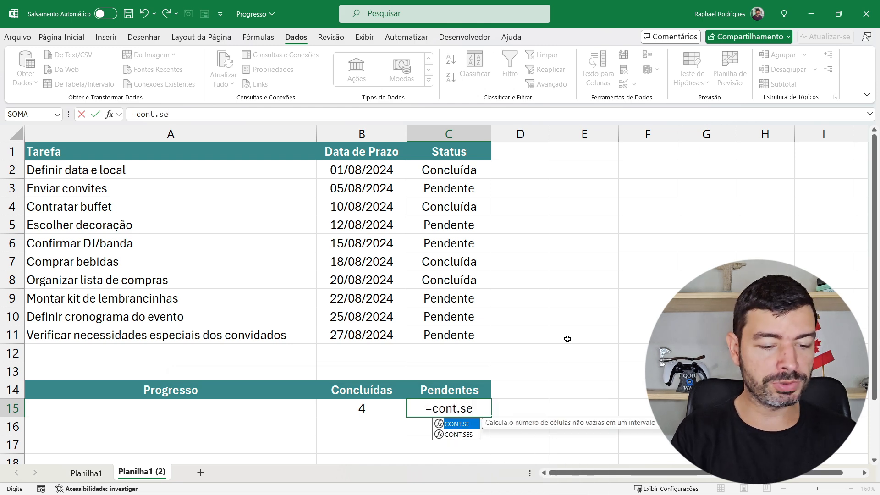
{"action": "key", "text": "Tab"}
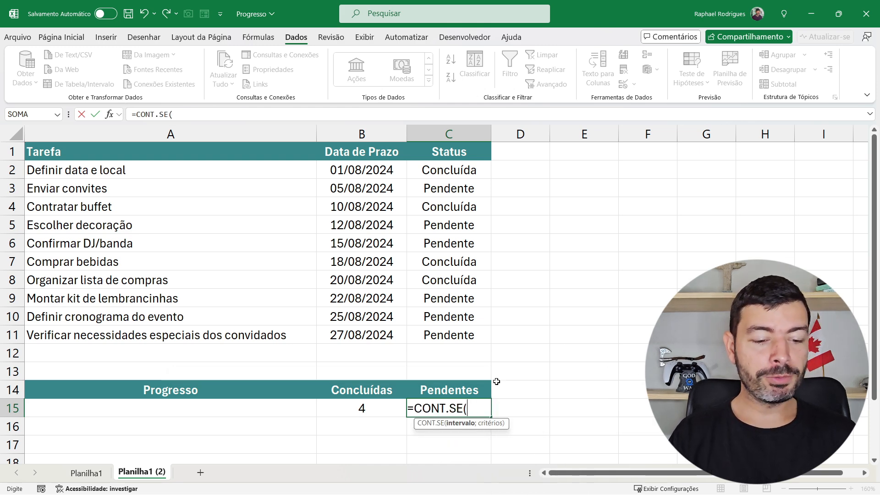
{"action": "left_click_drag", "start_coordinate": [458, 171], "coordinate": [451, 329]}
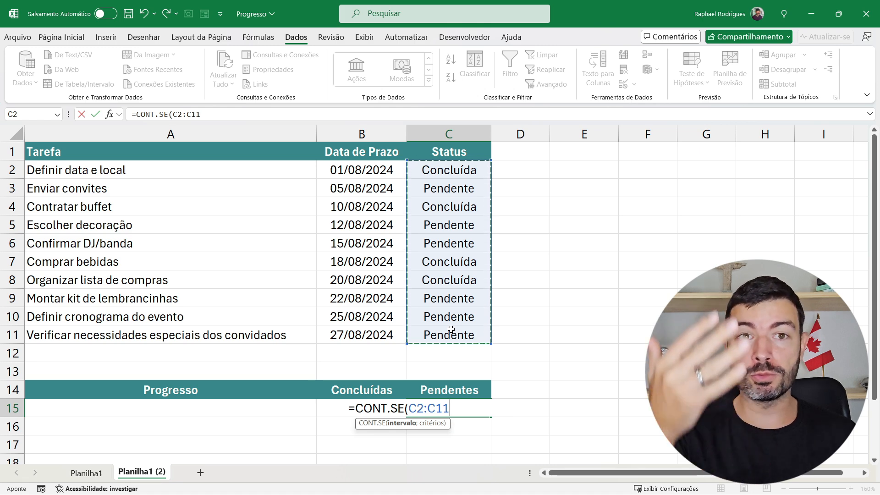
{"action": "type", "text": ";"}
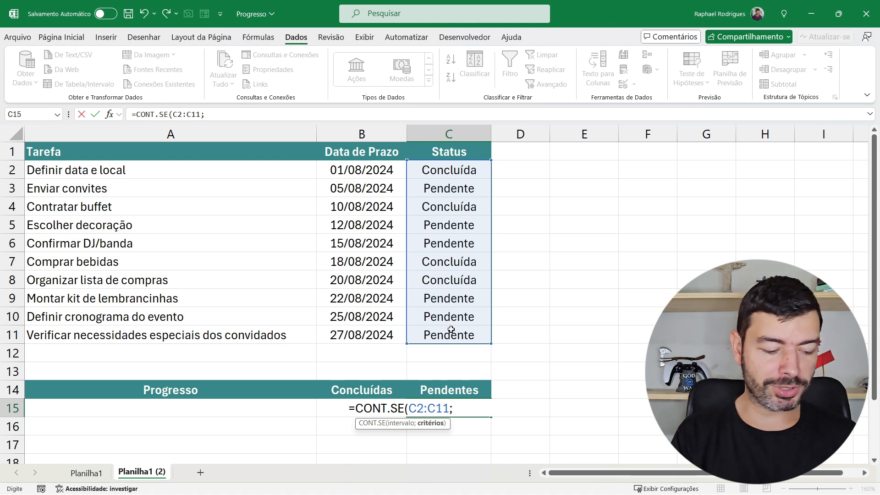
{"action": "type", "text": "\"Pend"}
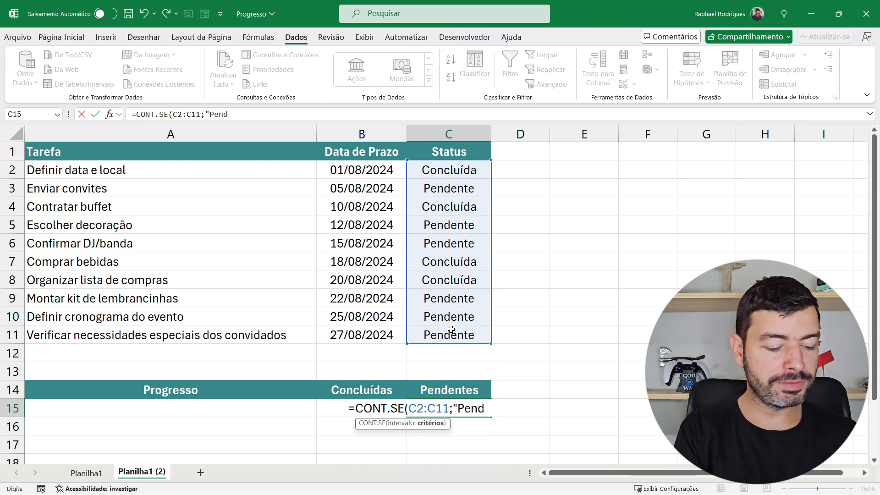
{"action": "type", "text": "ente\")"}
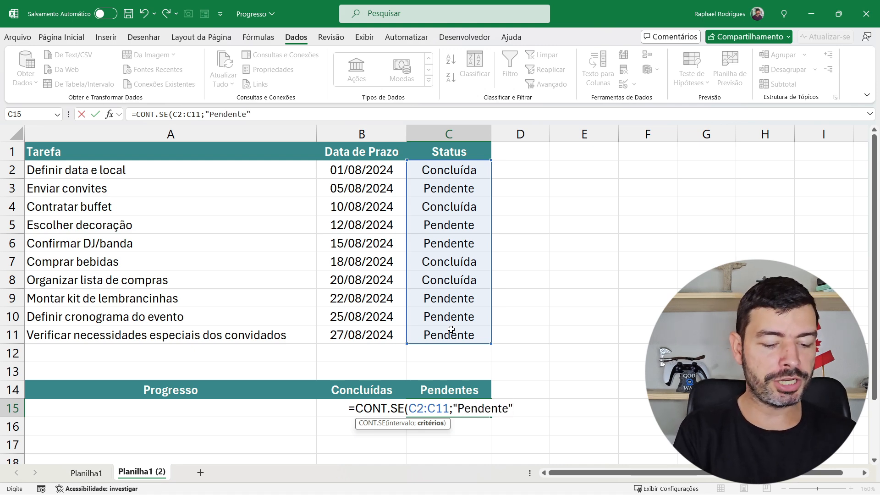
{"action": "key", "text": "Return"}
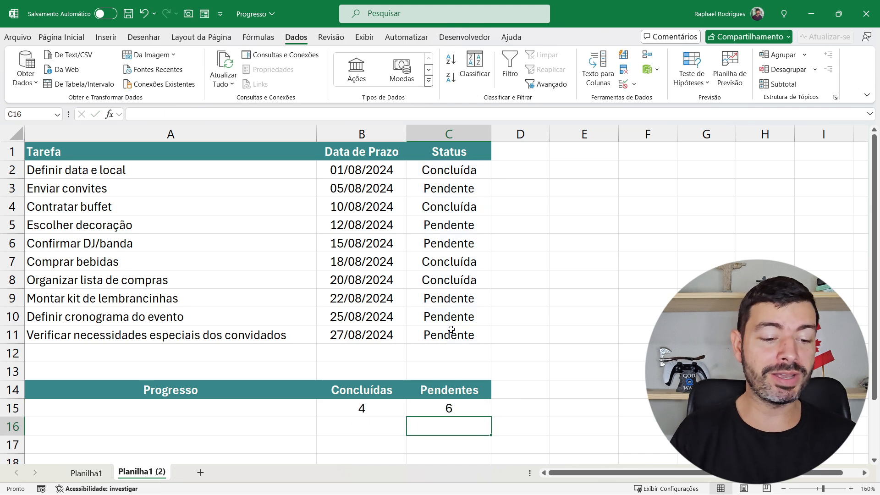
{"action": "left_click", "coordinate": [449, 407]}
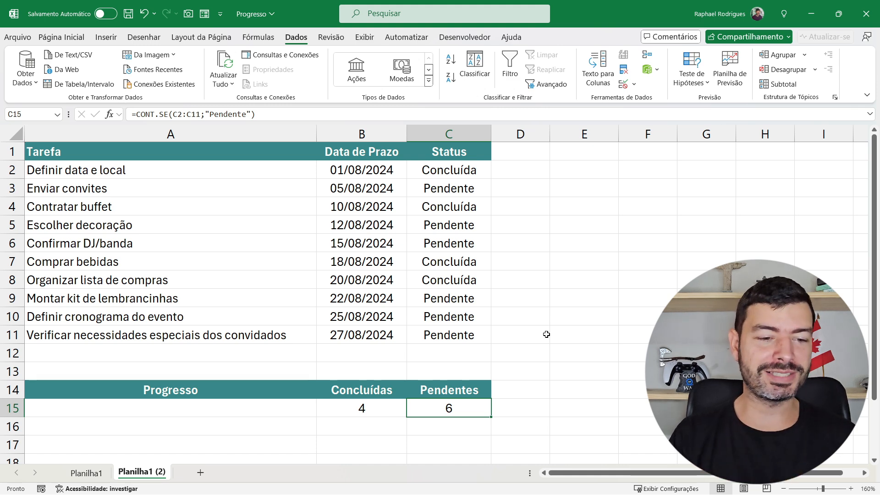
Clear every Pendente entry from the Status column: C3, C5, C6, C9, C10 and C11
{"action": "left_click", "coordinate": [436, 189]}
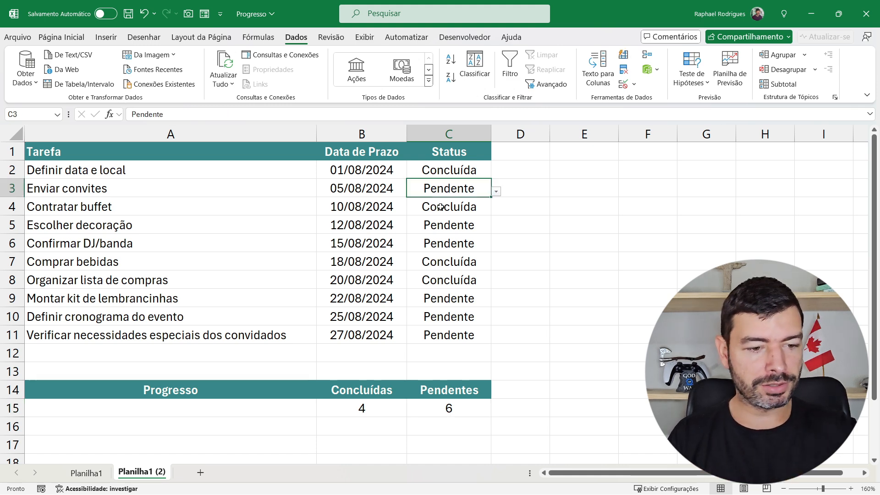
{"action": "key", "text": "Delete"}
{"action": "left_click", "coordinate": [440, 225]}
{"action": "key", "text": "Delete"}
{"action": "left_click", "coordinate": [441, 243]}
{"action": "key", "text": "Delete"}
{"action": "left_click", "coordinate": [443, 297]}
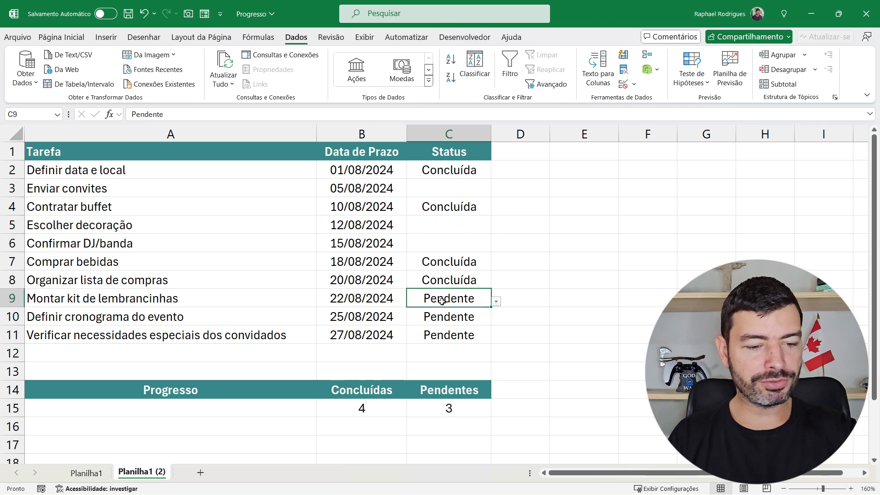
{"action": "key", "text": "Delete"}
{"action": "left_click", "coordinate": [446, 316]}
{"action": "key", "text": "Delete"}
{"action": "left_click", "coordinate": [451, 335]}
{"action": "key", "text": "Delete"}
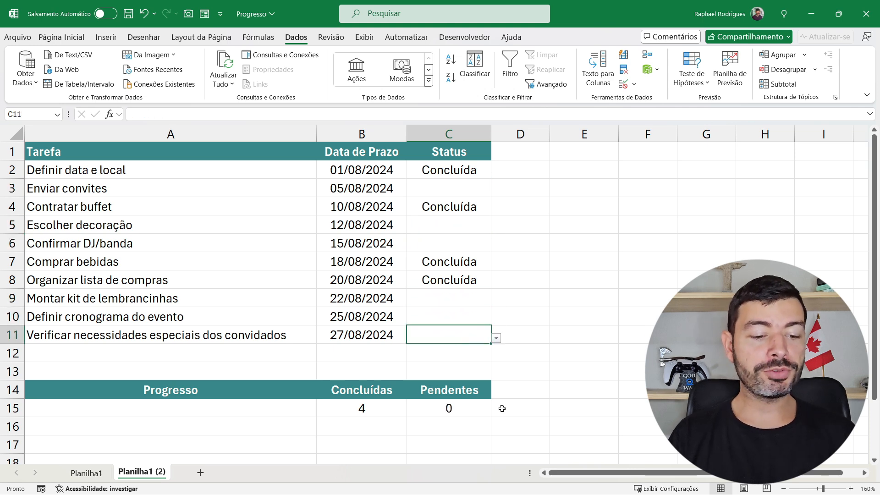
Replace the Pendentes formula in C15 with =CONTAR.VAZIO(C2:C11) so that blank statuses are counted as pending
{"action": "left_click", "coordinate": [454, 408]}
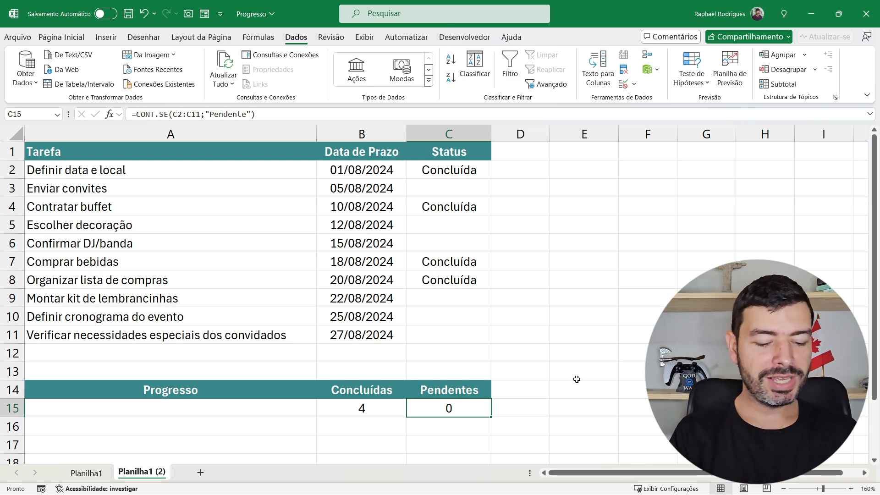
{"action": "type", "text": "=conta"}
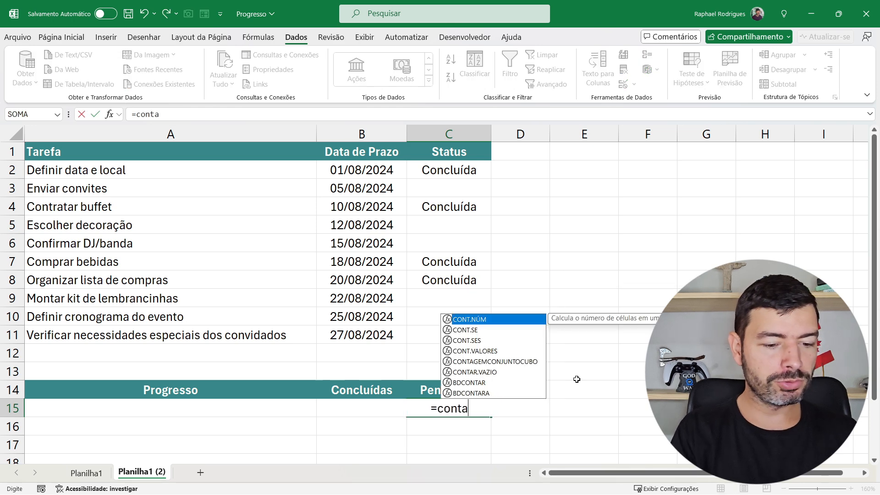
{"action": "type", "text": "r."}
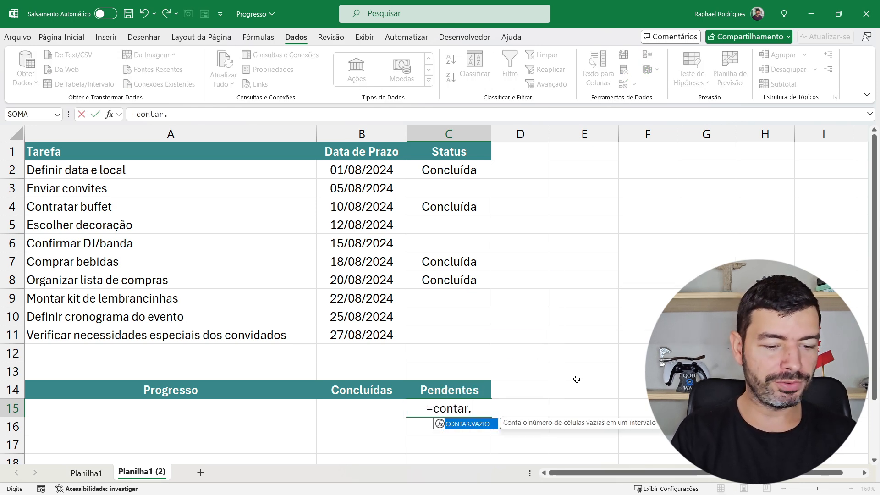
{"action": "key", "text": "Tab"}
{"action": "left_click_drag", "start_coordinate": [468, 175], "coordinate": [445, 331]}
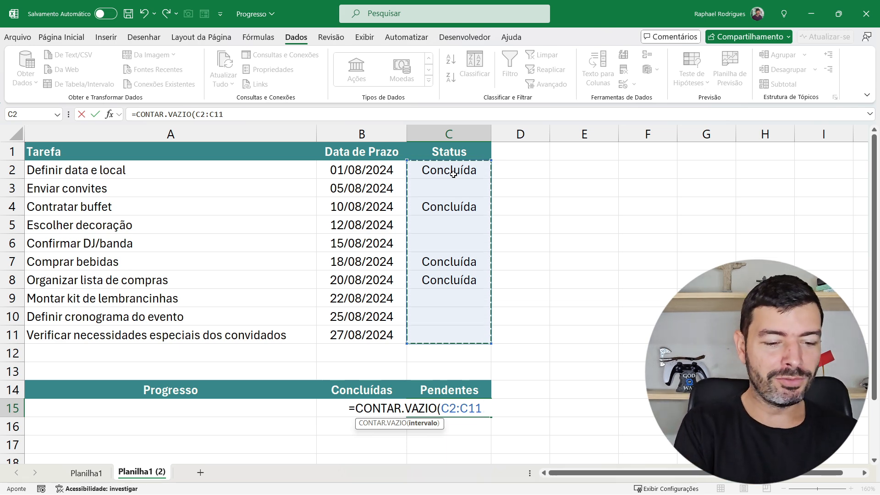
{"action": "type", "text": ")"}
{"action": "key", "text": "Return"}
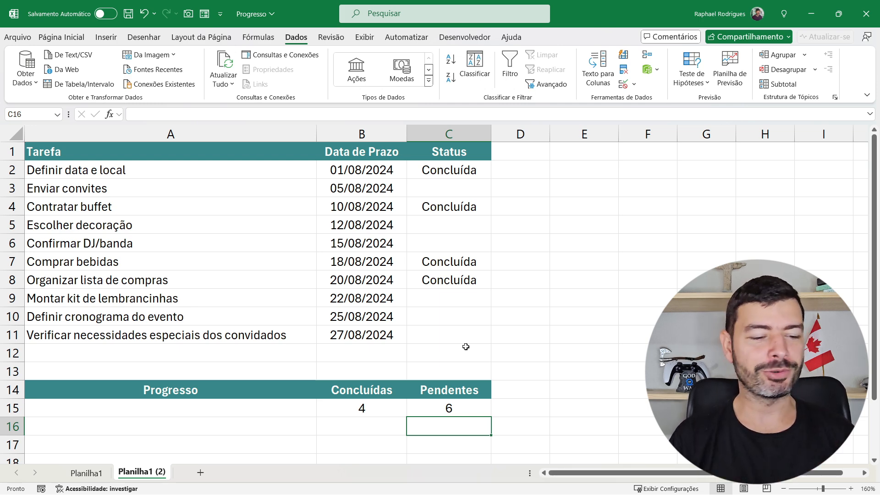
Enter =B15/(B15+C15) in A15 to calculate the share of completed tasks under Progresso
{"action": "left_click", "coordinate": [213, 409]}
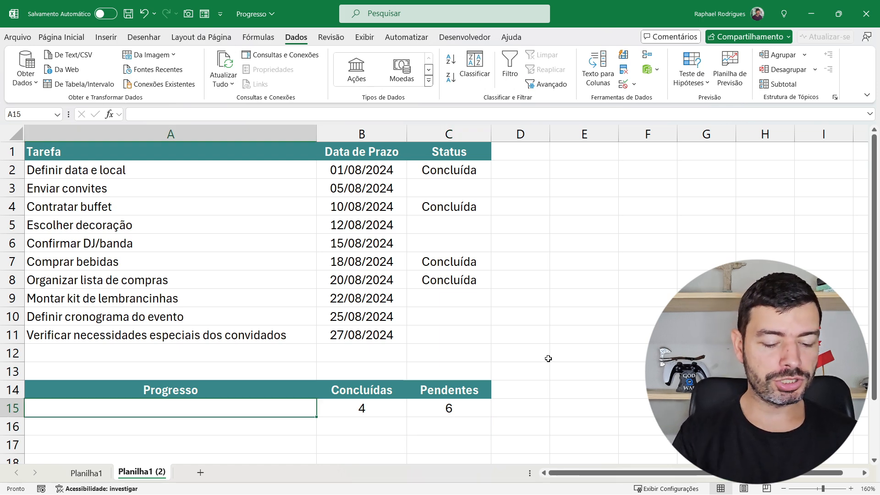
{"action": "type", "text": "="}
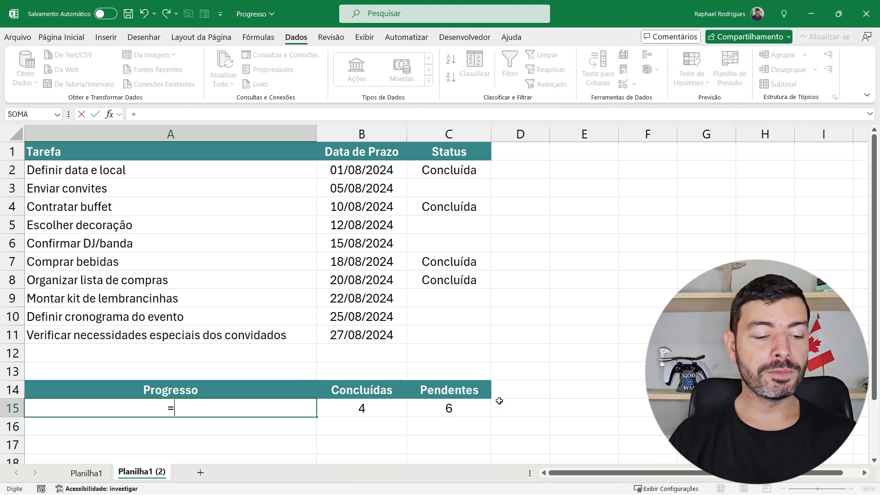
{"action": "left_click", "coordinate": [375, 412]}
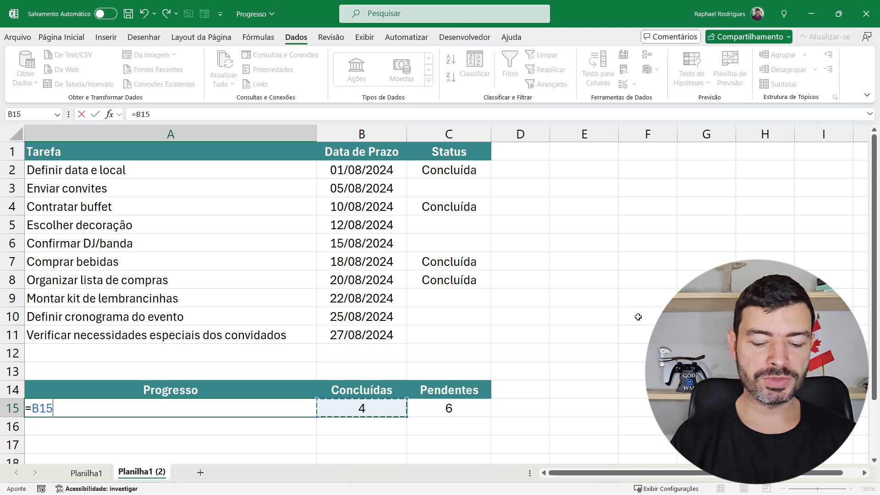
{"action": "type", "text": "/("}
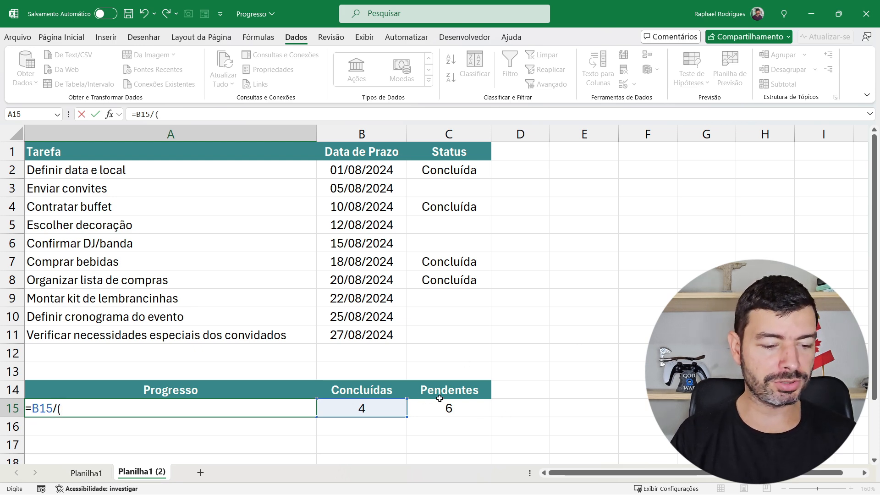
{"action": "left_click", "coordinate": [372, 408]}
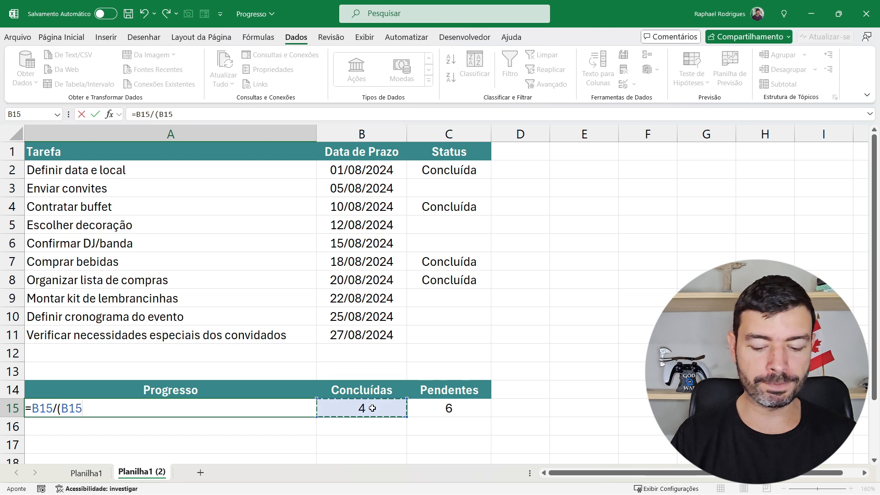
{"action": "type", "text": "+"}
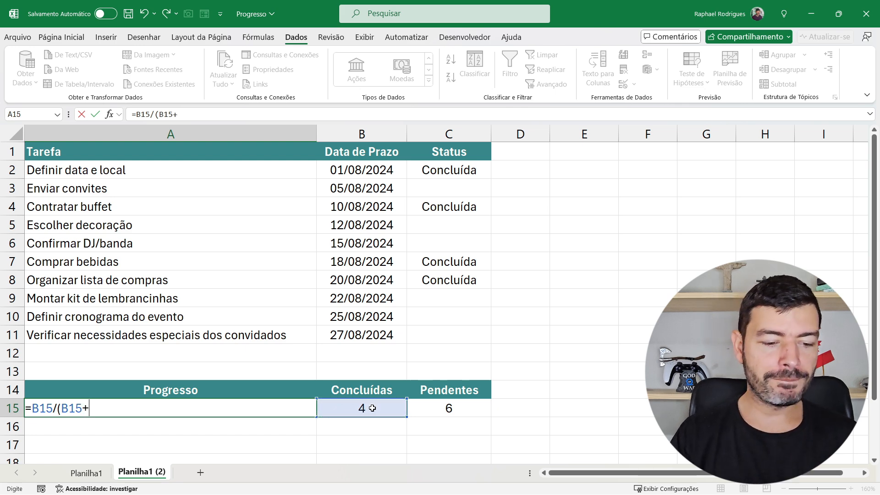
{"action": "left_click", "coordinate": [437, 411]}
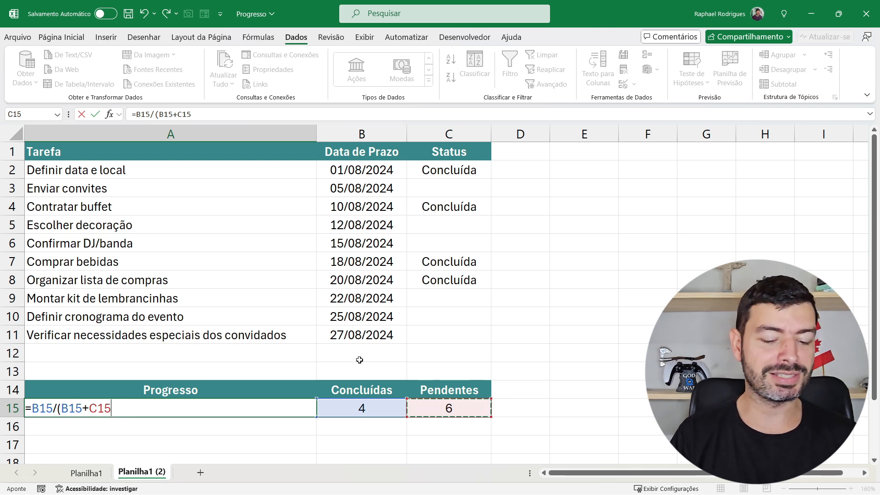
{"action": "type", "text": ")"}
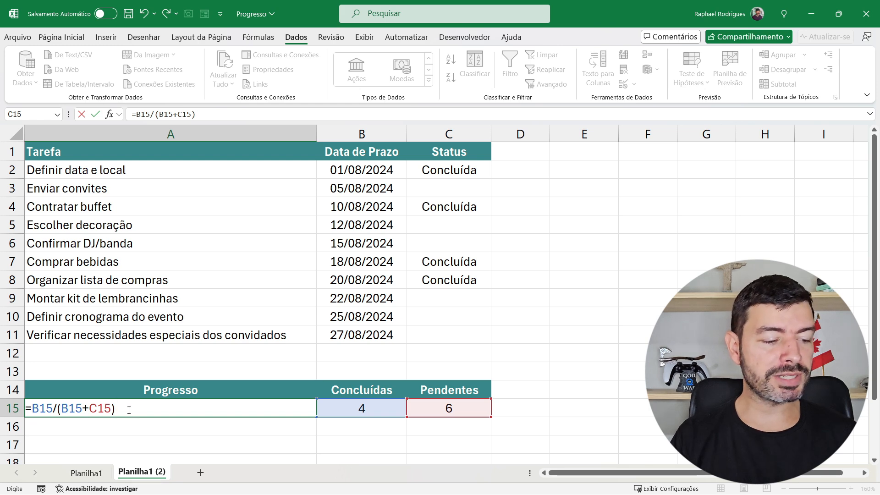
{"action": "left_click_drag", "start_coordinate": [129, 410], "coordinate": [58, 406]}
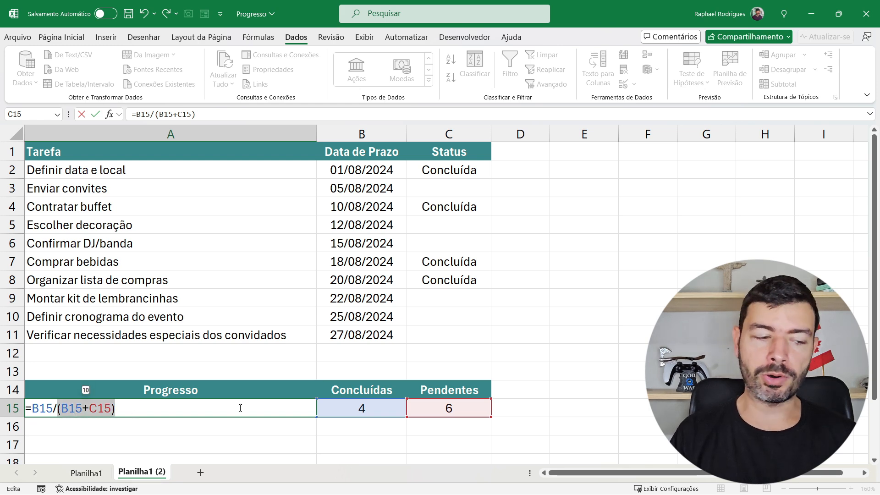
{"action": "left_click", "coordinate": [34, 403]}
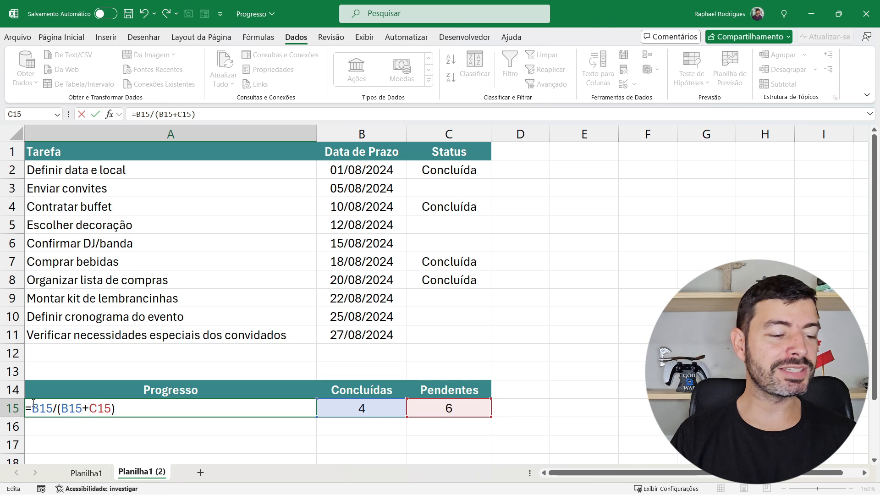
{"action": "key", "text": "Return"}
Try the Número format on the Progresso result in A15 and return it to the percentage format
{"action": "left_click", "coordinate": [104, 410]}
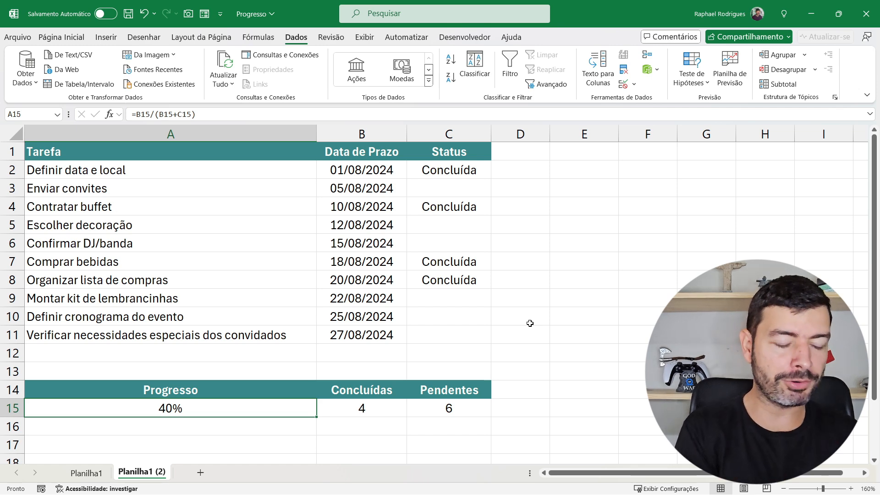
{"action": "left_click", "coordinate": [62, 38]}
{"action": "left_click", "coordinate": [494, 59]}
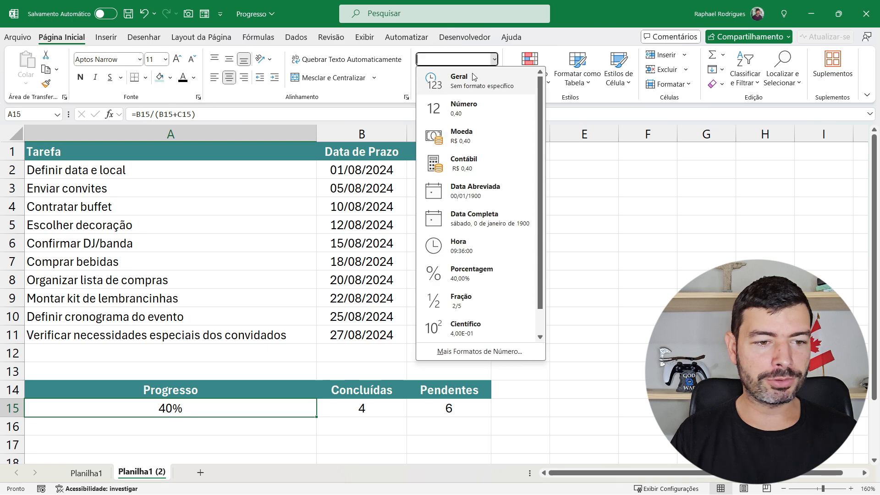
{"action": "left_click", "coordinate": [479, 109]}
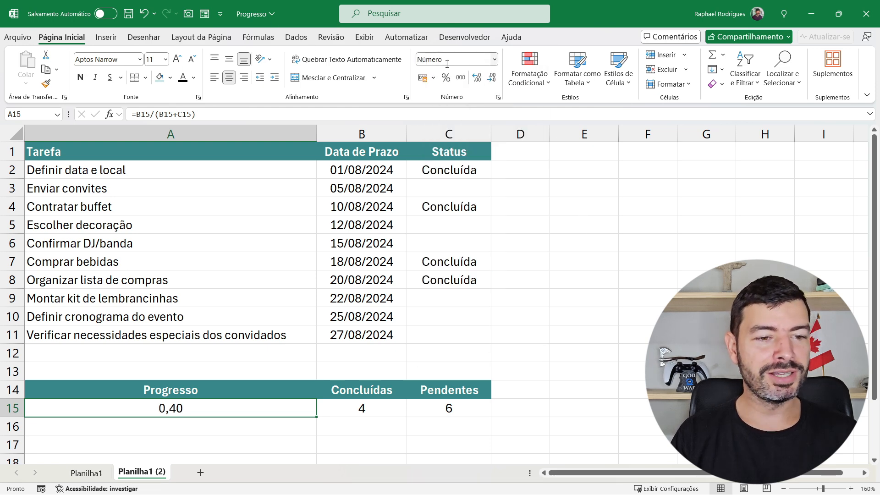
{"action": "left_click", "coordinate": [446, 78]}
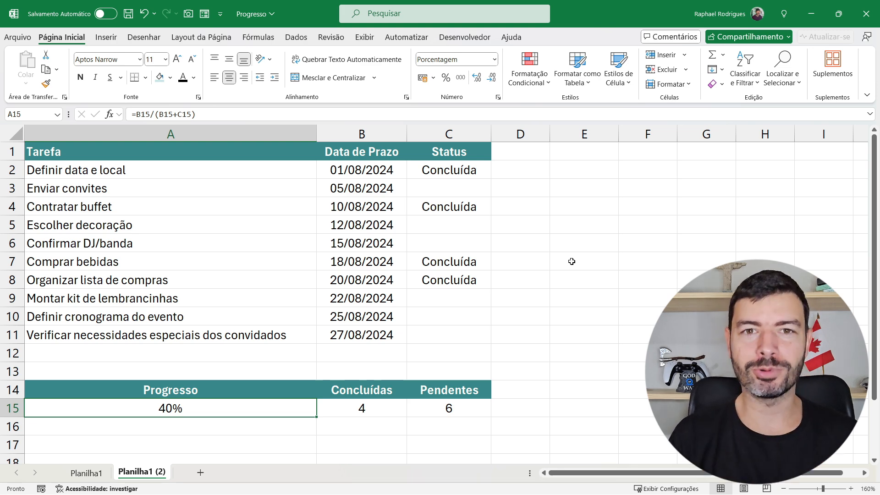
Set the status of Confirmar DJ/banda in C6 to Concluída and check the counts in B15 and C15
{"action": "left_click", "coordinate": [477, 243]}
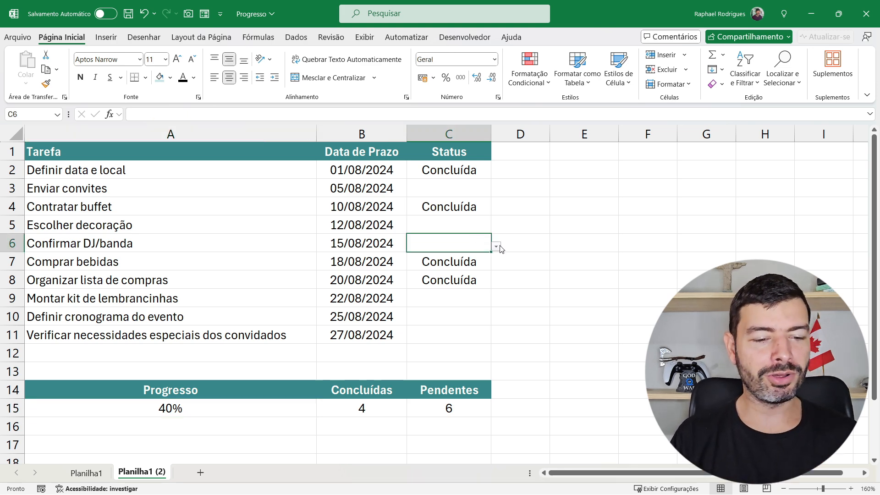
{"action": "left_click", "coordinate": [496, 247]}
{"action": "left_click", "coordinate": [484, 259]}
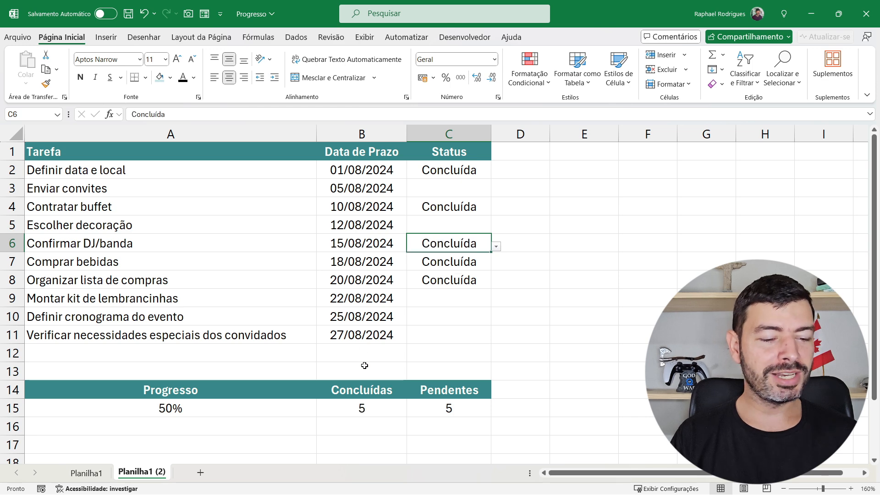
{"action": "left_click", "coordinate": [375, 405]}
{"action": "left_click", "coordinate": [460, 415]}
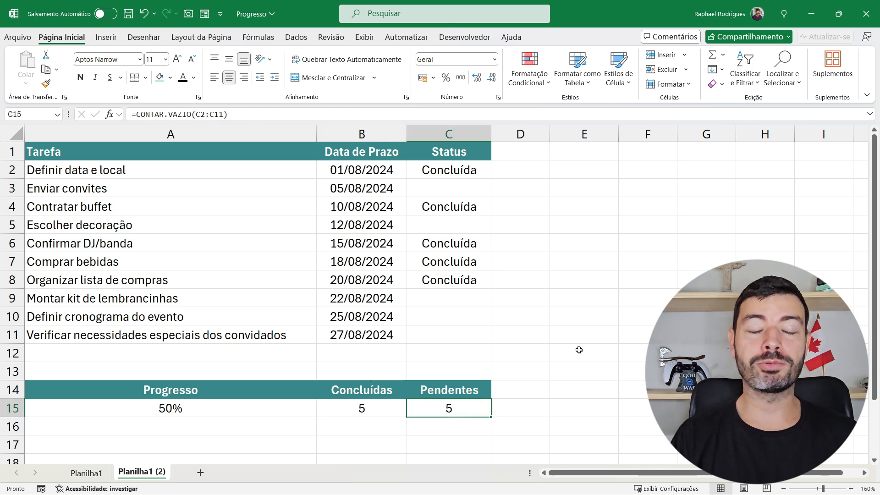
Start a custom data bar rule for the Progresso cell A15 with type Número, minimum 0 and maximum 100%
{"action": "left_click", "coordinate": [167, 404]}
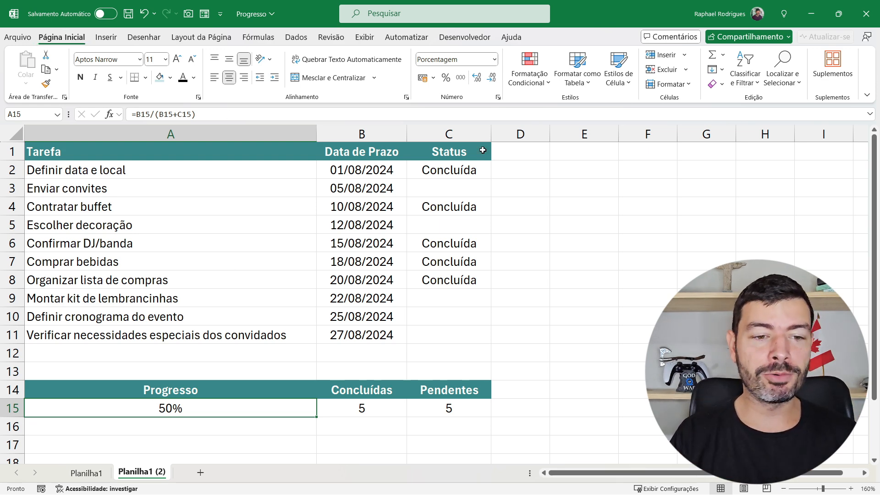
{"action": "left_click", "coordinate": [531, 80]}
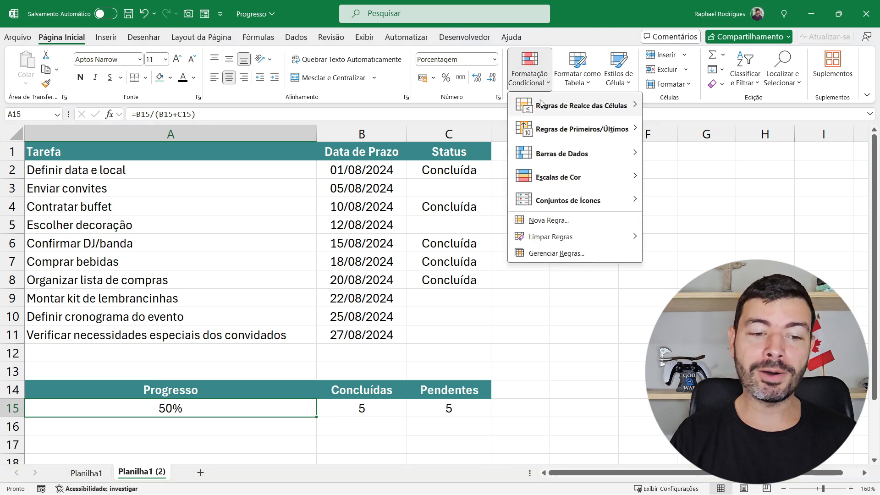
{"action": "mouse_move", "coordinate": [592, 153]}
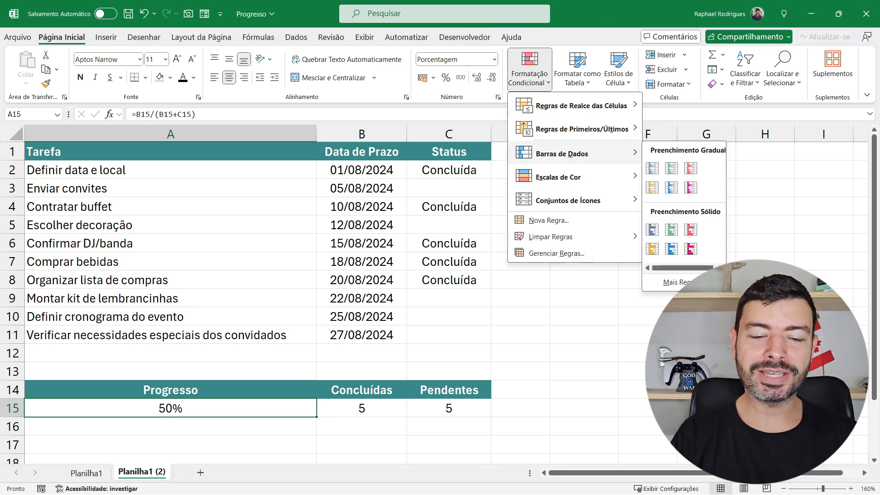
{"action": "left_click", "coordinate": [674, 282]}
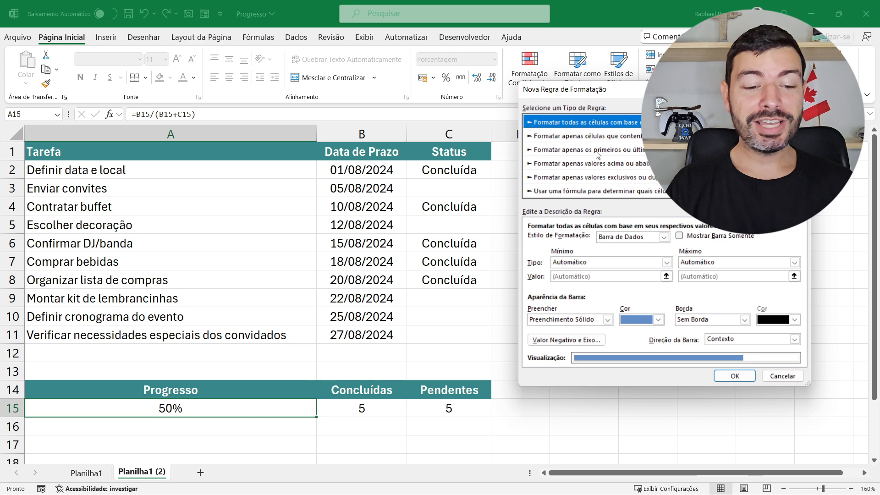
{"action": "left_click", "coordinate": [583, 262]}
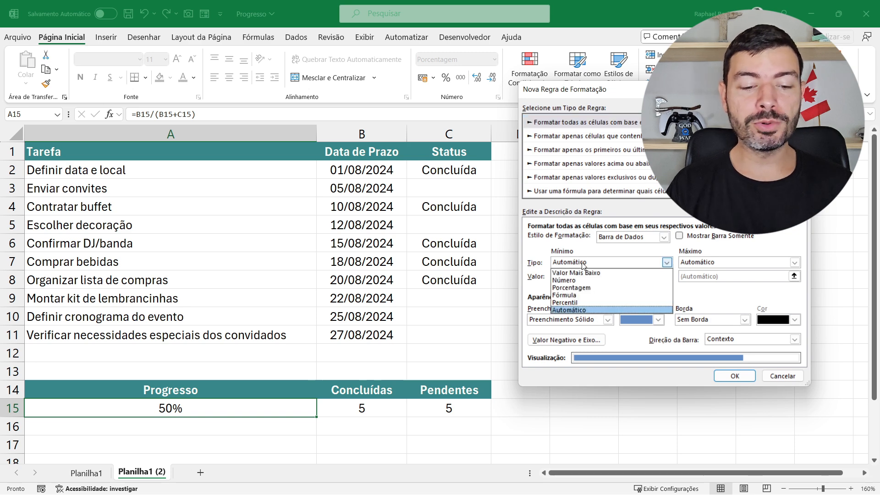
{"action": "left_click", "coordinate": [576, 278]}
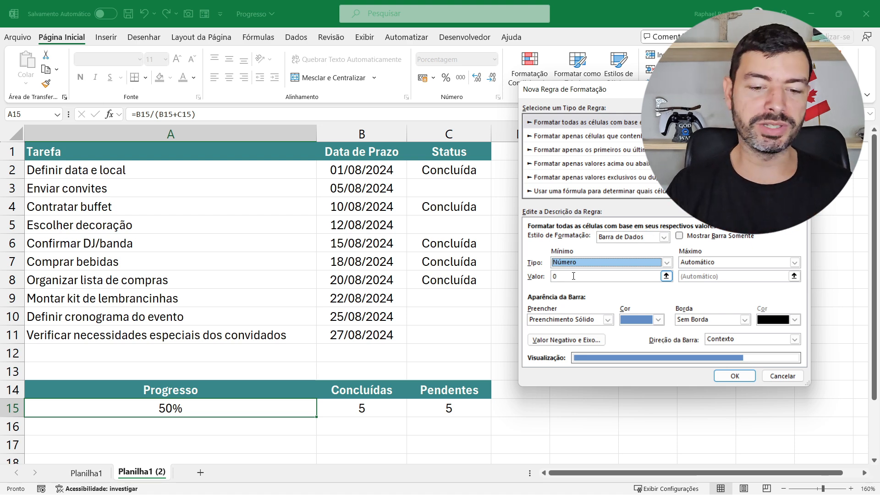
{"action": "left_click", "coordinate": [723, 263]}
{"action": "left_click", "coordinate": [719, 278]}
{"action": "left_click", "coordinate": [716, 277]}
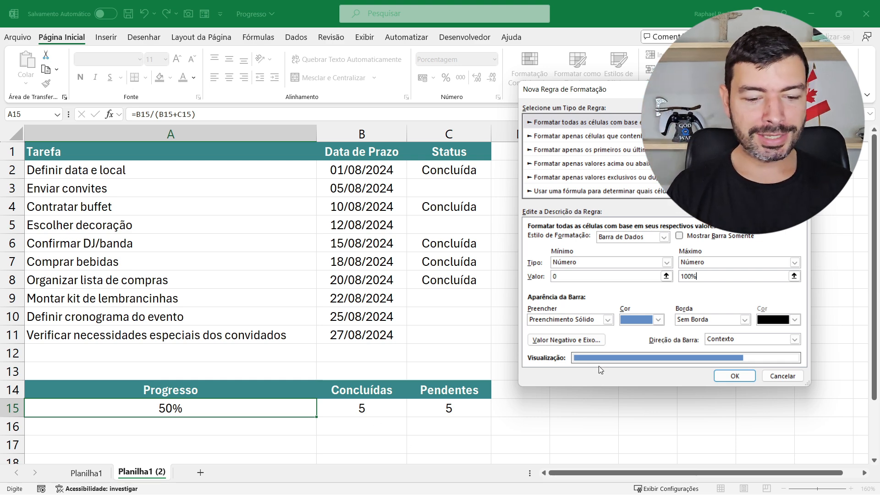
Try out bar appearances in the rule: a light teal solid fill and a black Preenchimento Gradual
{"action": "left_click", "coordinate": [659, 320]}
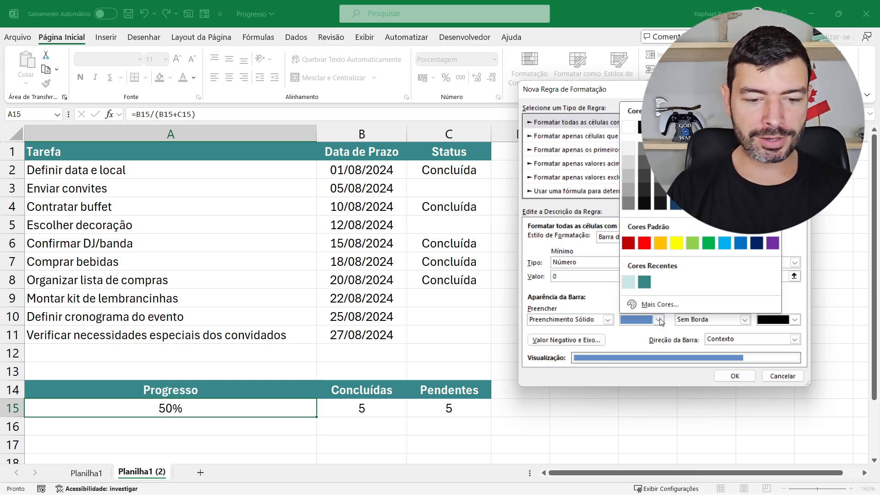
{"action": "left_click", "coordinate": [628, 281]}
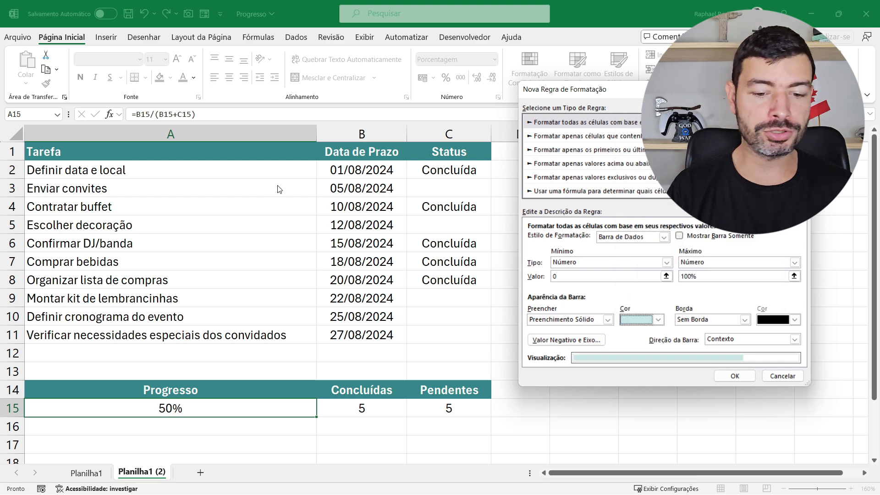
{"action": "left_click", "coordinate": [608, 321]}
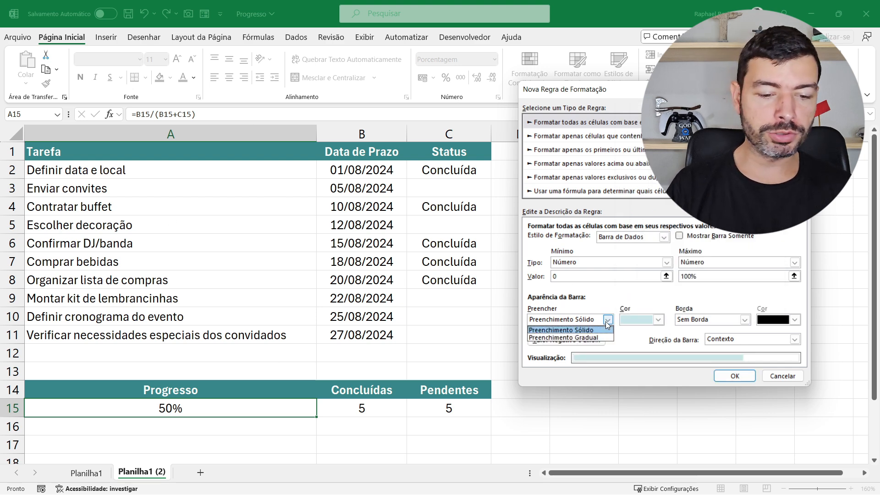
{"action": "left_click", "coordinate": [606, 323]}
{"action": "left_click", "coordinate": [648, 321]}
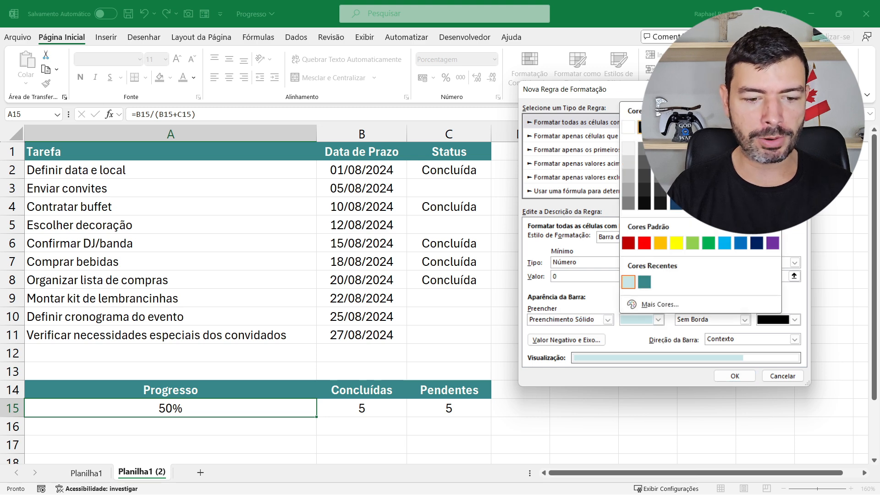
{"action": "left_click", "coordinate": [644, 127]}
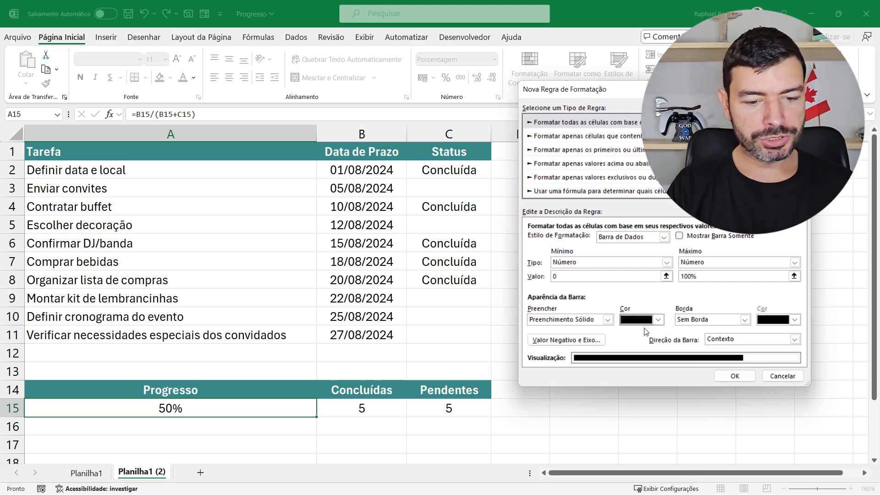
{"action": "left_click", "coordinate": [608, 320]}
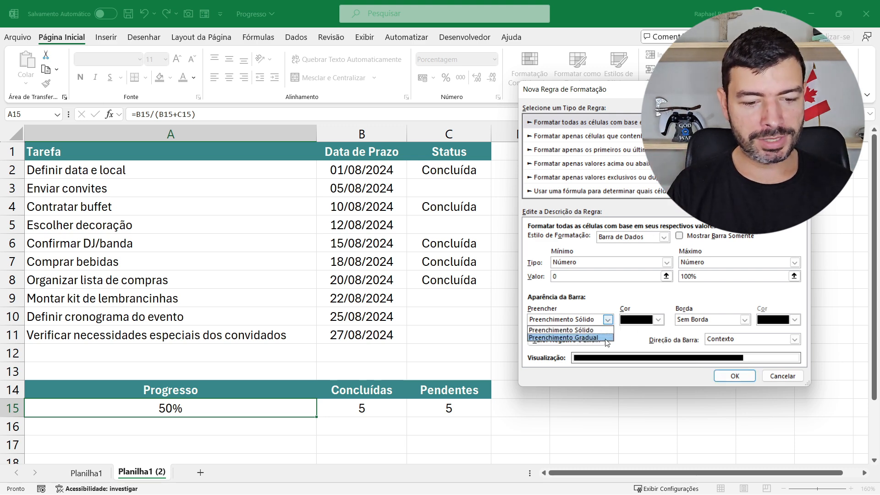
{"action": "left_click", "coordinate": [564, 338]}
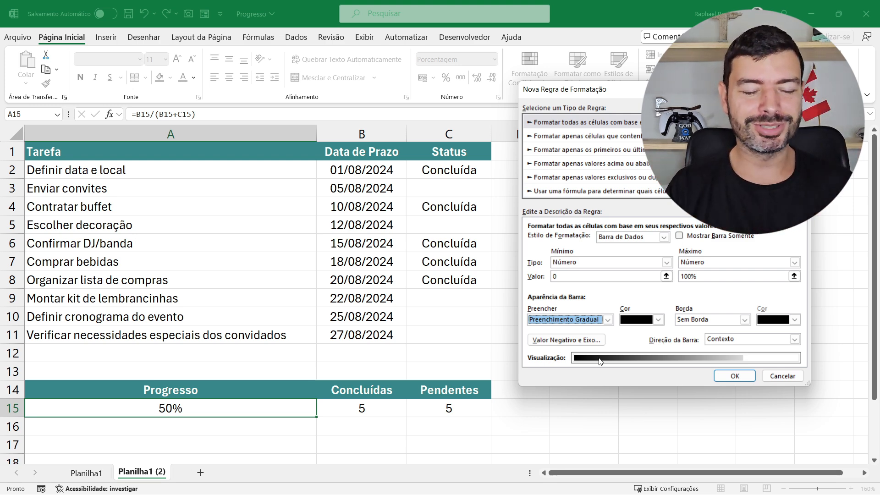
Set the data bar to Preenchimento Sólido in the recent light teal color and apply the rule to A15
{"action": "left_click", "coordinate": [607, 320]}
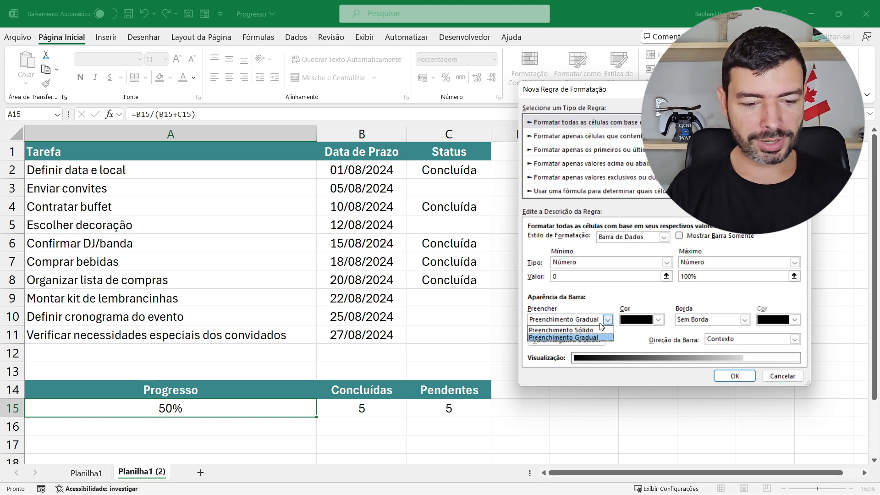
{"action": "left_click", "coordinate": [550, 329]}
{"action": "left_click", "coordinate": [642, 321]}
{"action": "left_click", "coordinate": [628, 282]}
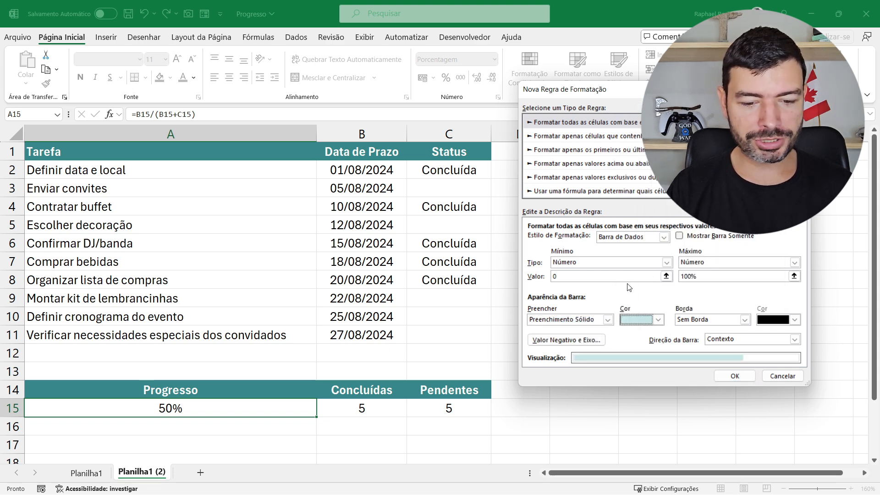
{"action": "left_click", "coordinate": [734, 378]}
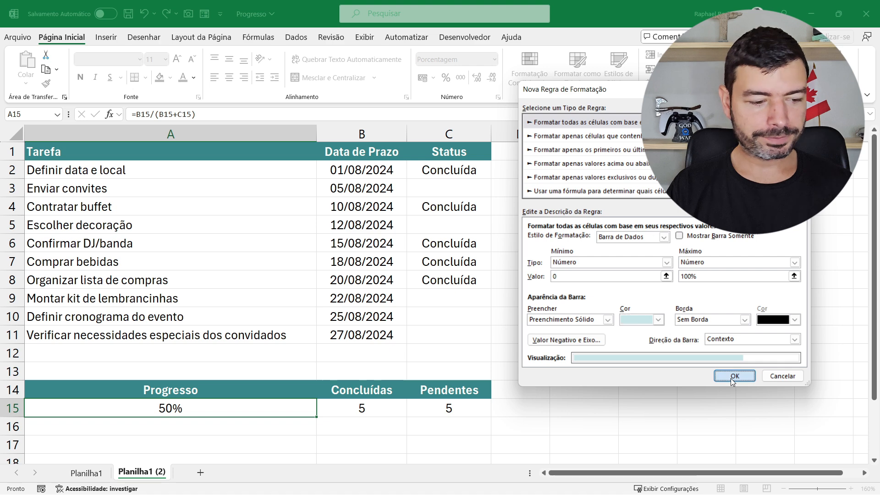
{"action": "left_click", "coordinate": [613, 320]}
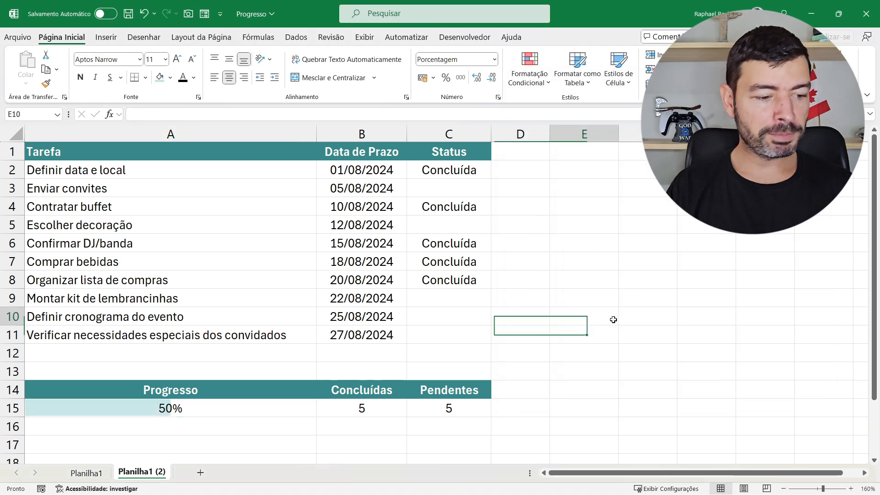
Set the status of Enviar convites in C3 to Concluída and check the progress bar and counts in A15:C15
{"action": "left_click", "coordinate": [189, 409]}
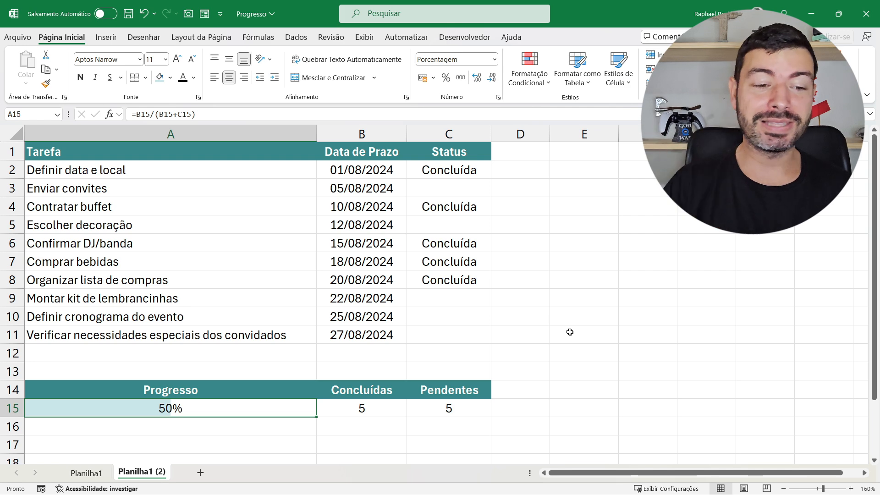
{"action": "left_click", "coordinate": [448, 175]}
{"action": "key", "text": "Down"}
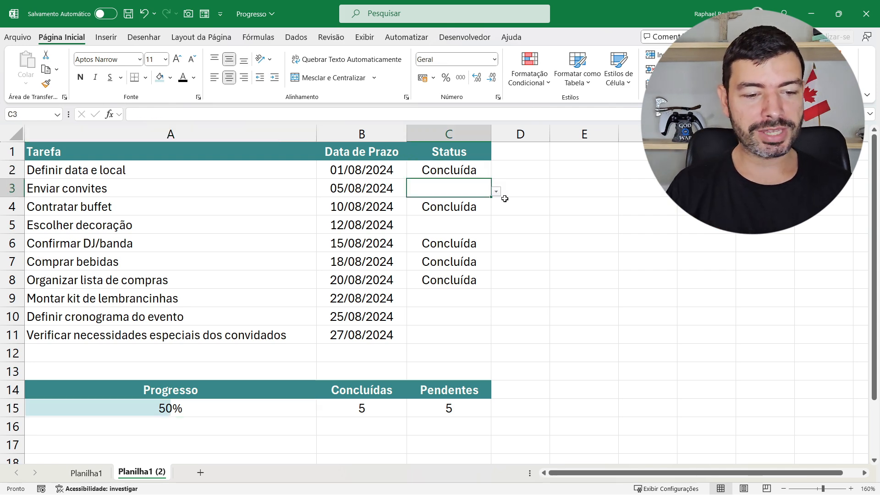
{"action": "left_click", "coordinate": [497, 192]}
{"action": "left_click", "coordinate": [485, 202]}
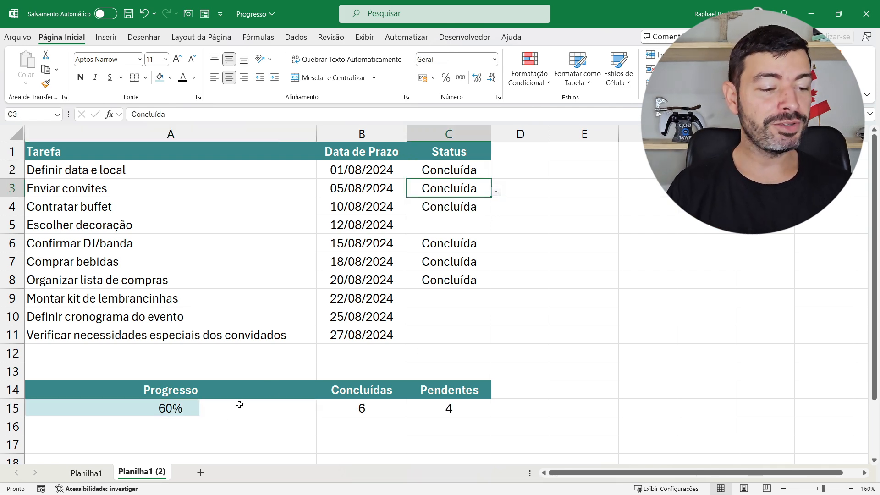
{"action": "left_click", "coordinate": [217, 409]}
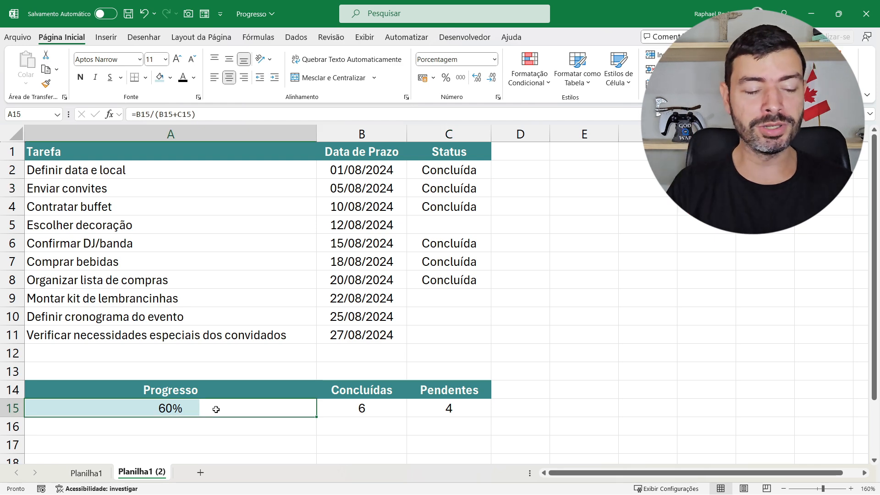
{"action": "left_click", "coordinate": [397, 413]}
{"action": "left_click", "coordinate": [466, 409]}
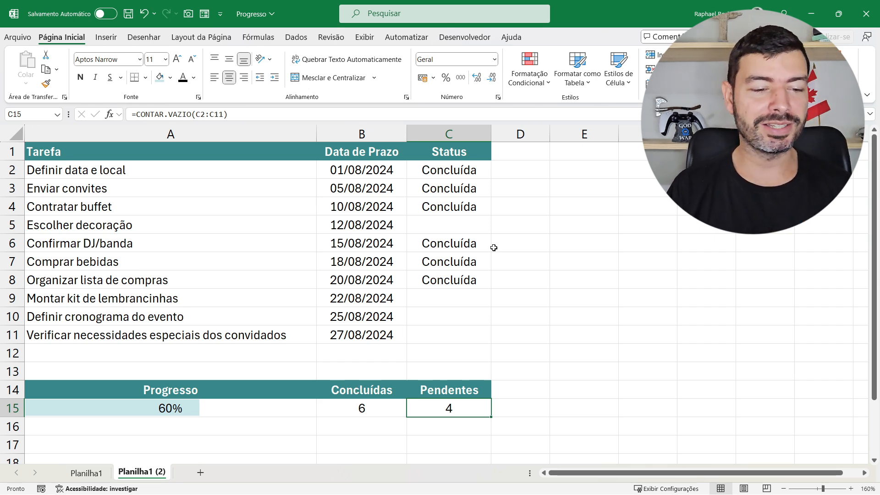
Set the statuses of Escolher decoração in C5 and Montar kit de lembrancinhas in C9 to Concluída
{"action": "left_click", "coordinate": [479, 225]}
{"action": "left_click", "coordinate": [496, 228]}
{"action": "left_click", "coordinate": [489, 240]}
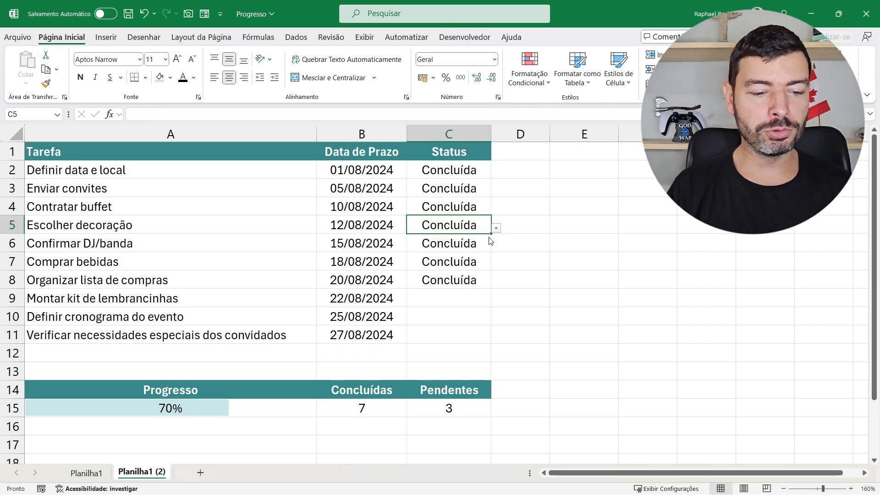
{"action": "left_click", "coordinate": [480, 294]}
{"action": "left_click", "coordinate": [496, 301]}
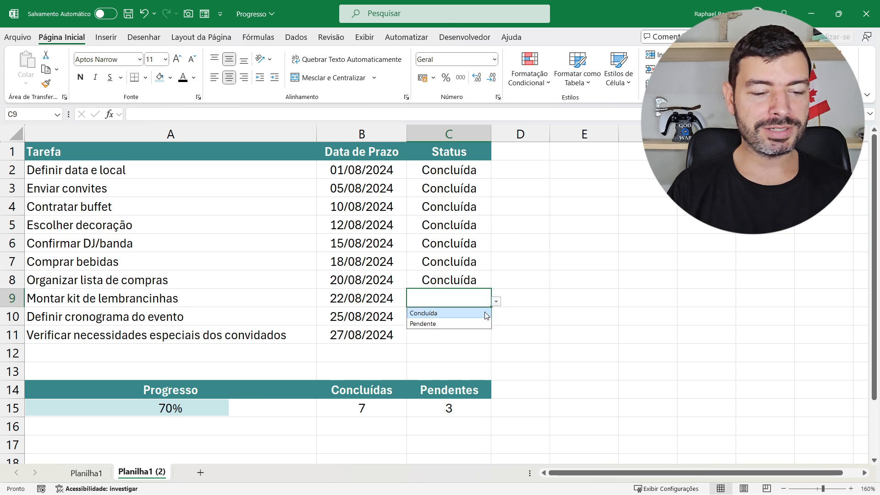
{"action": "left_click", "coordinate": [476, 313]}
Set the statuses of the last two tasks, in C10 and C11, to Concluída and check the progress bar in A15
{"action": "left_click", "coordinate": [486, 317]}
{"action": "left_click", "coordinate": [497, 320]}
{"action": "left_click", "coordinate": [477, 335]}
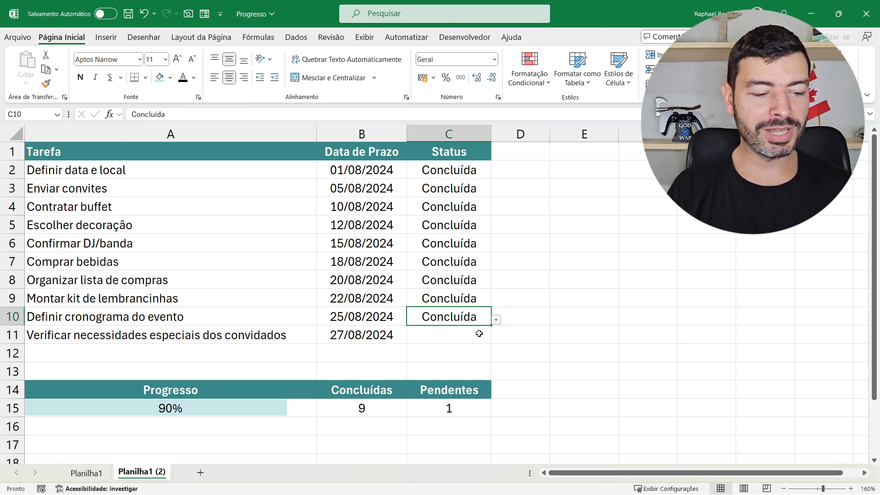
{"action": "left_click", "coordinate": [482, 335]}
{"action": "left_click", "coordinate": [497, 339]}
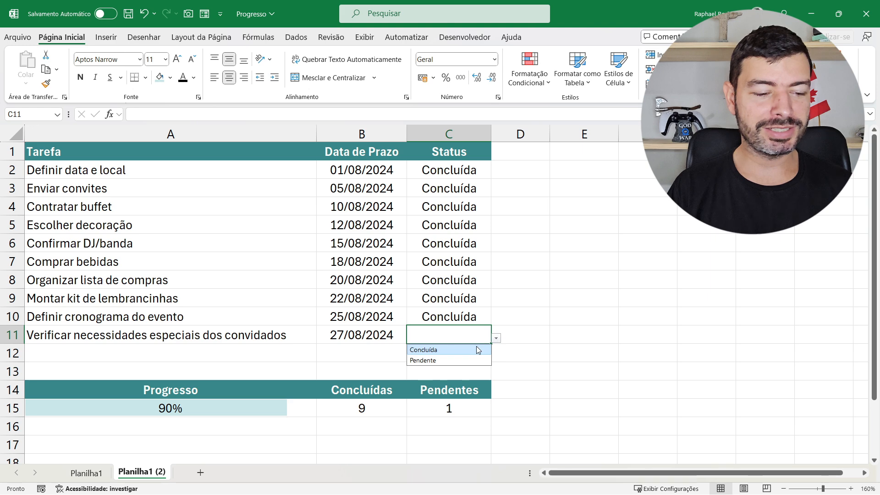
{"action": "left_click", "coordinate": [476, 346]}
{"action": "left_click", "coordinate": [295, 410]}
{"action": "left_click", "coordinate": [608, 313]}
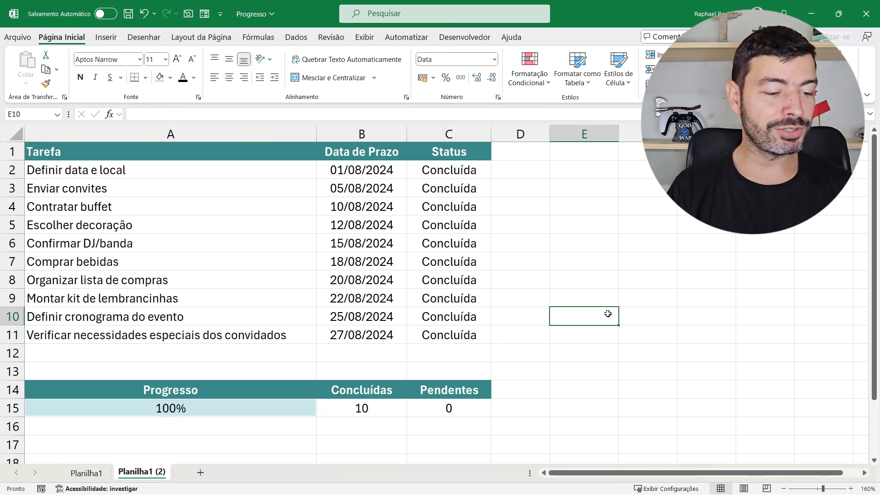